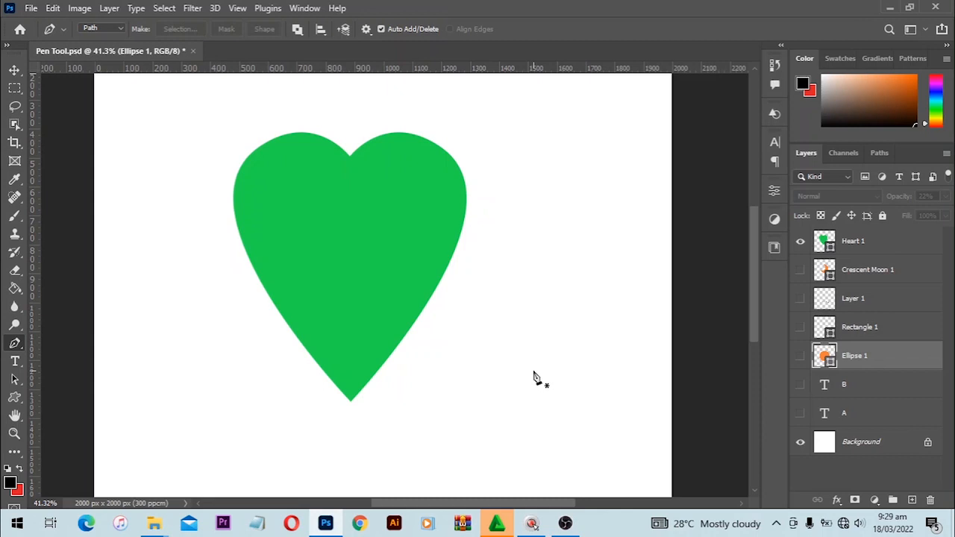
Step: Zoom in, undo a stray point, and start the path with a smooth up-right anchor at the top notch
{"action": "scroll", "coordinate": [451, 251], "scroll_direction": "up", "scroll_amount": 1, "text": "alt"}
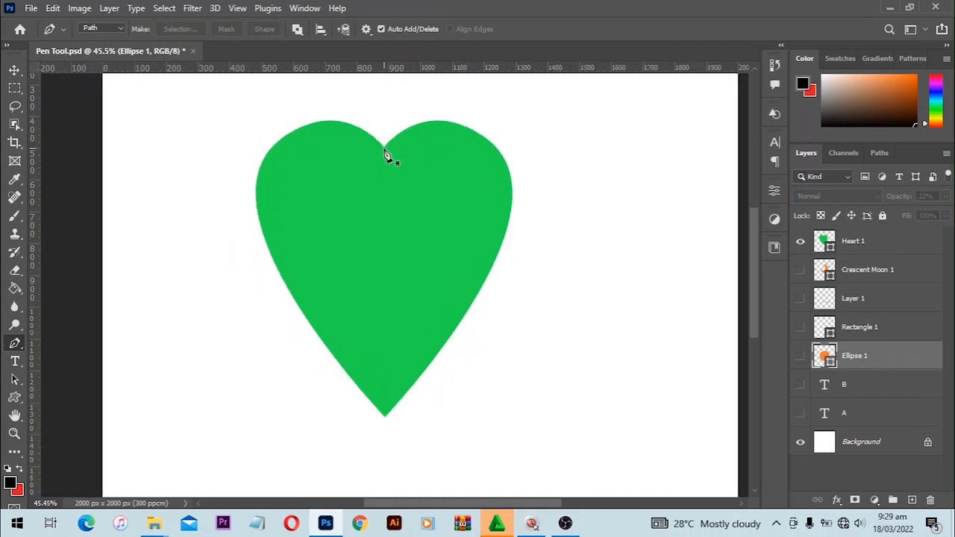
{"action": "left_click", "coordinate": [384, 152]}
{"action": "key", "text": "ctrl+z"}
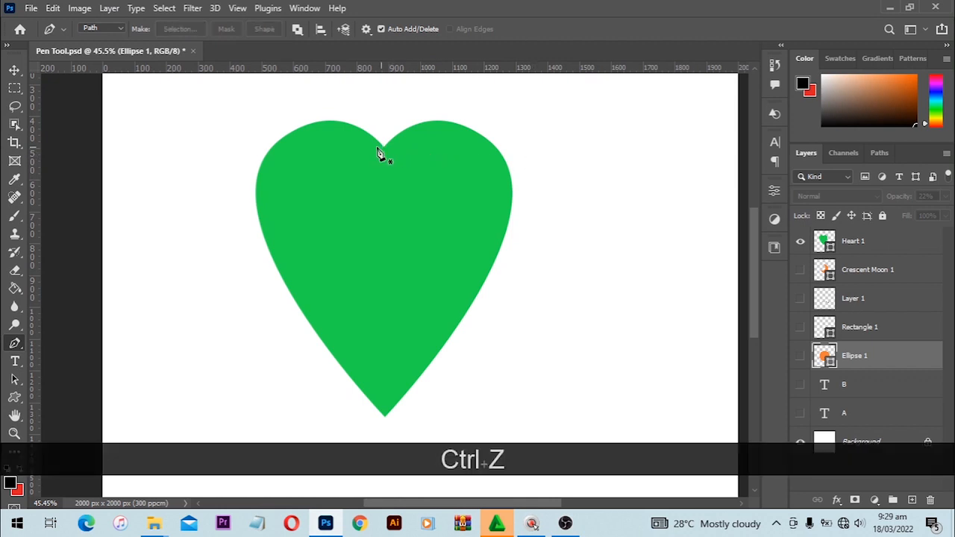
{"action": "left_click_drag", "start_coordinate": [384, 146], "coordinate": [423, 117]}
Step: Place anchors around the right edge, bottom tip, left edge and upper-left lobe, closing at the notch
{"action": "left_click", "coordinate": [422, 117]}
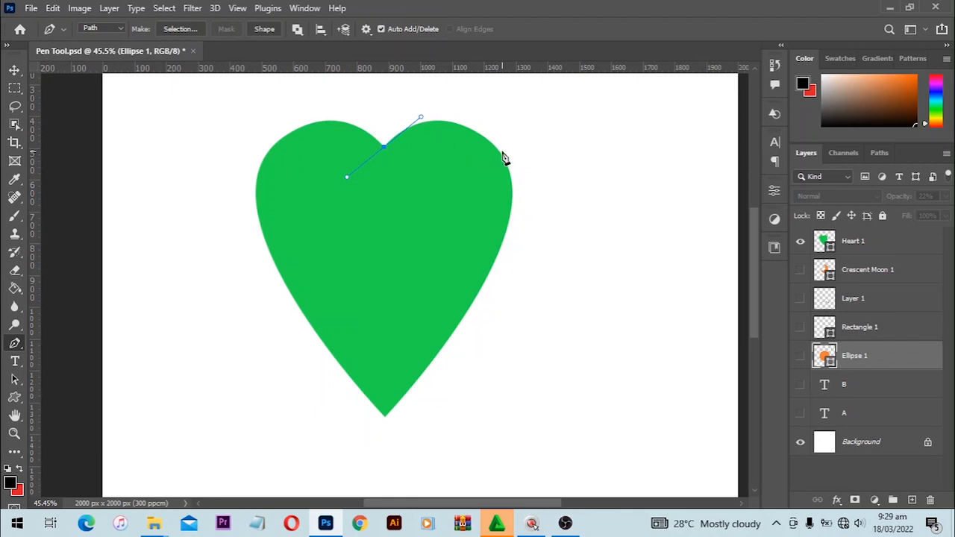
{"action": "left_click_drag", "start_coordinate": [502, 155], "coordinate": [552, 206]}
{"action": "left_click_drag", "start_coordinate": [483, 286], "coordinate": [472, 303]}
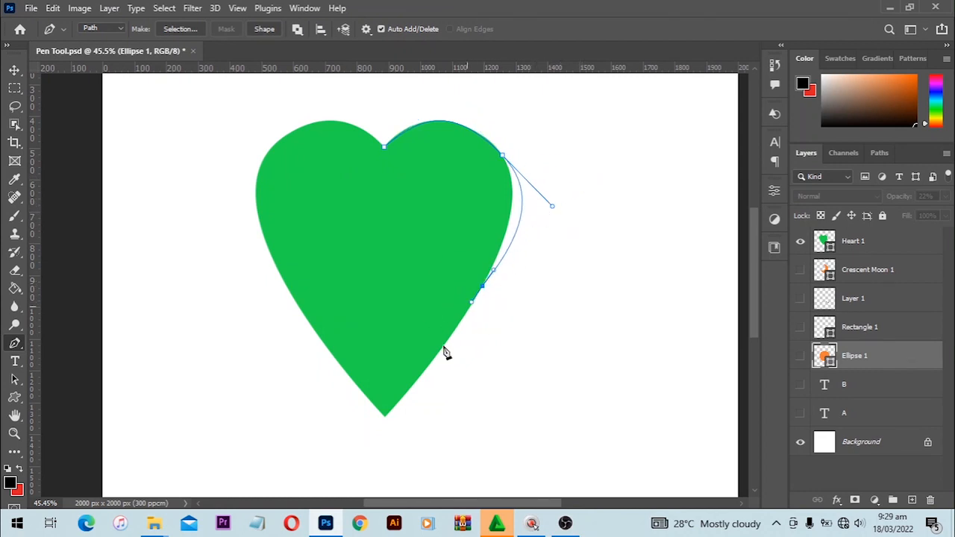
{"action": "left_click", "coordinate": [385, 418]}
{"action": "left_click", "coordinate": [289, 290]}
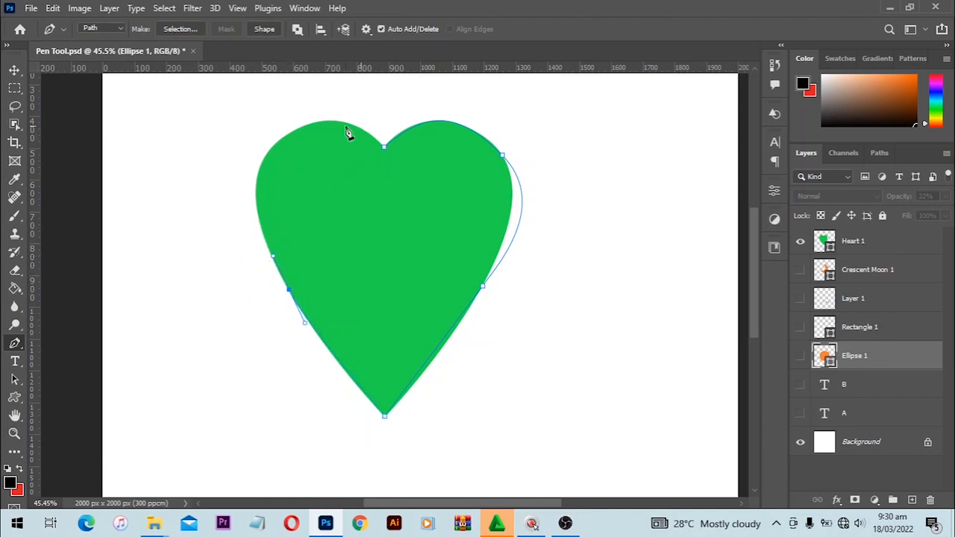
{"action": "left_click_drag", "start_coordinate": [290, 134], "coordinate": [355, 98]}
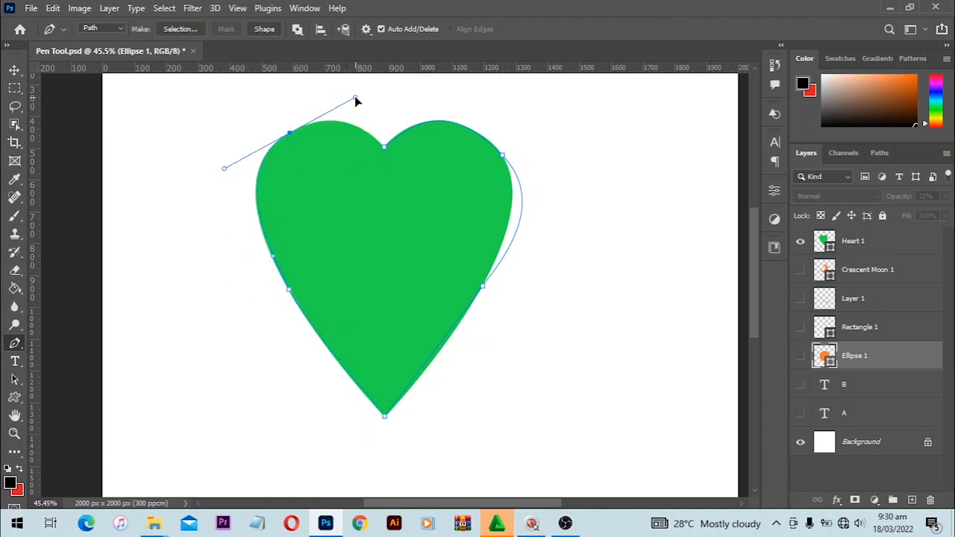
{"action": "left_click", "coordinate": [383, 146]}
Step: Reshape the top notch anchor's left handle so the top-left curve fits the heart's edge
{"action": "left_click", "coordinate": [384, 149], "text": "ctrl"}
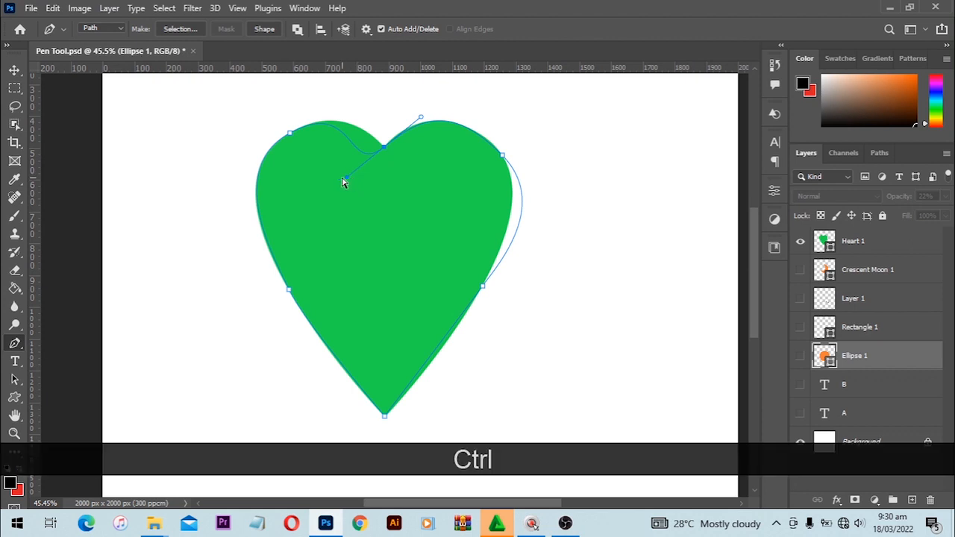
{"action": "mouse_move", "coordinate": [343, 179]}
{"action": "left_mouse_down"}
{"action": "mouse_move", "coordinate": [345, 162]}
{"action": "mouse_move", "coordinate": [347, 175]}
{"action": "left_mouse_up"}
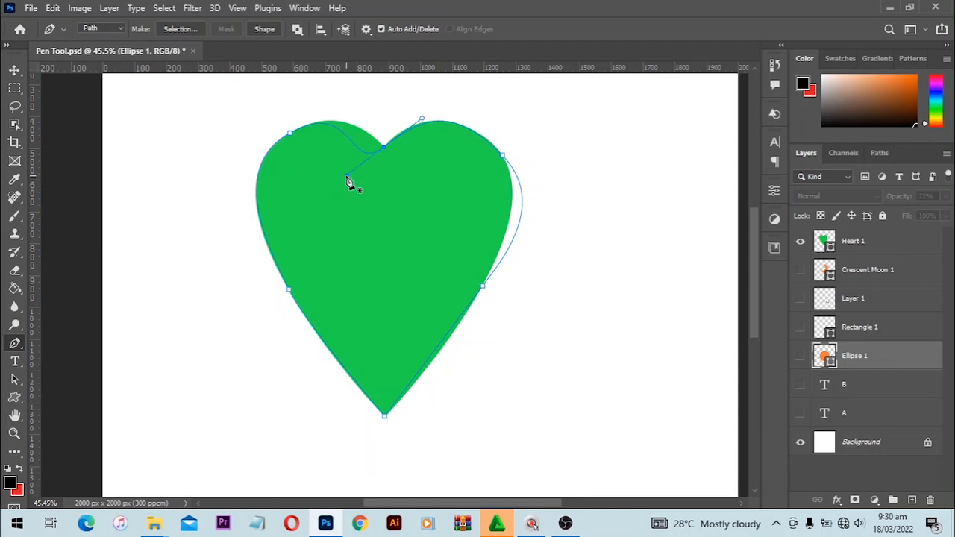
{"action": "left_click_drag", "start_coordinate": [347, 180], "coordinate": [359, 139]}
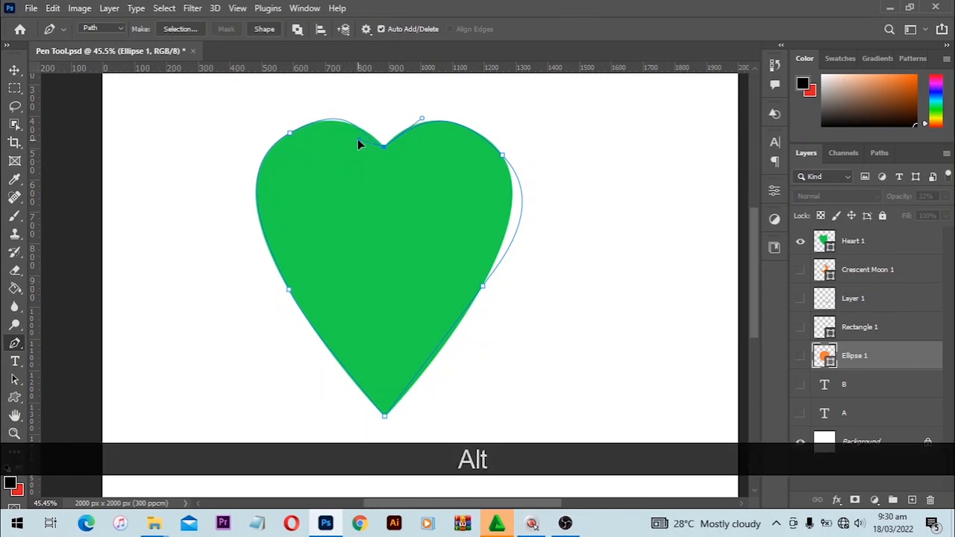
{"action": "key", "text": "ctrl"}
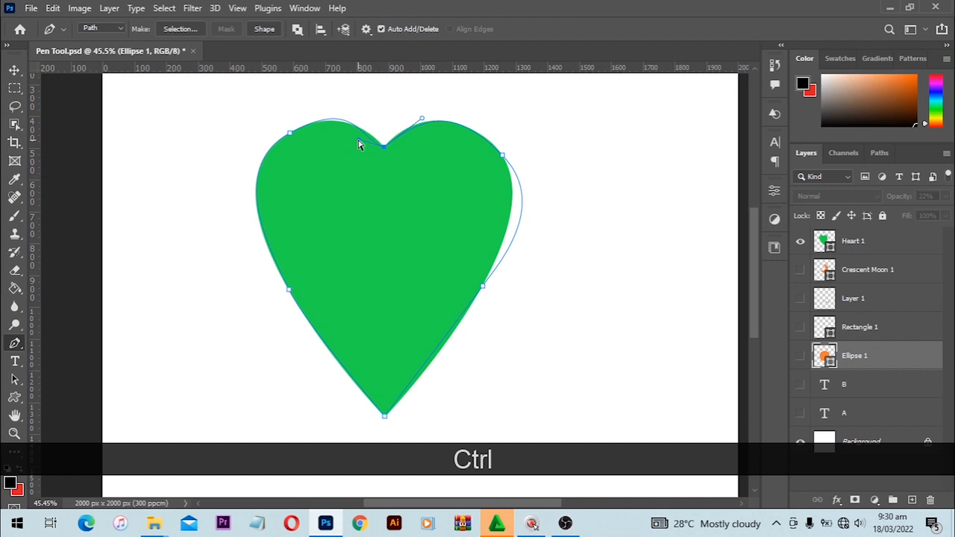
{"action": "mouse_move", "coordinate": [364, 140]}
{"action": "left_mouse_down"}
{"action": "mouse_move", "coordinate": [368, 133]}
{"action": "mouse_move", "coordinate": [364, 148]}
{"action": "mouse_move", "coordinate": [376, 148]}
{"action": "left_mouse_up"}
Step: Adjust the upper-right and lower-right anchors' handles to hug the right side, then hide Heart 1
{"action": "left_click_drag", "start_coordinate": [422, 118], "coordinate": [419, 118]}
{"action": "left_click", "coordinate": [502, 155], "text": "ctrl"}
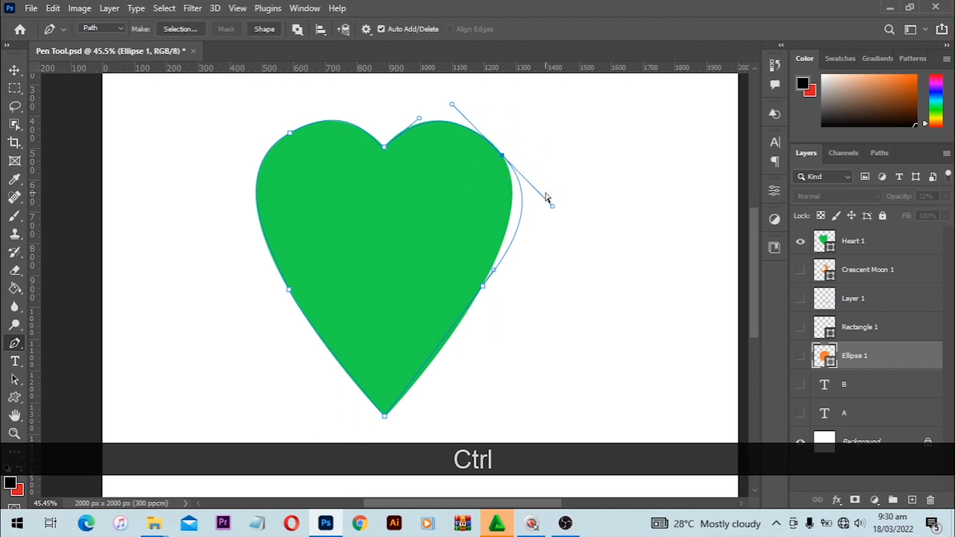
{"action": "left_click_drag", "start_coordinate": [551, 208], "coordinate": [532, 192]}
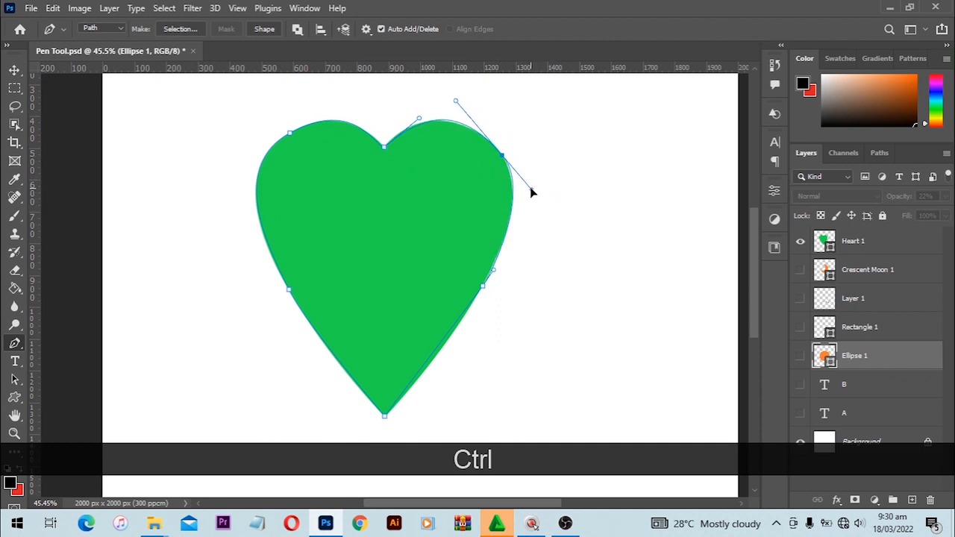
{"action": "left_click", "coordinate": [482, 287], "text": "ctrl"}
{"action": "left_click_drag", "start_coordinate": [471, 303], "coordinate": [469, 324]}
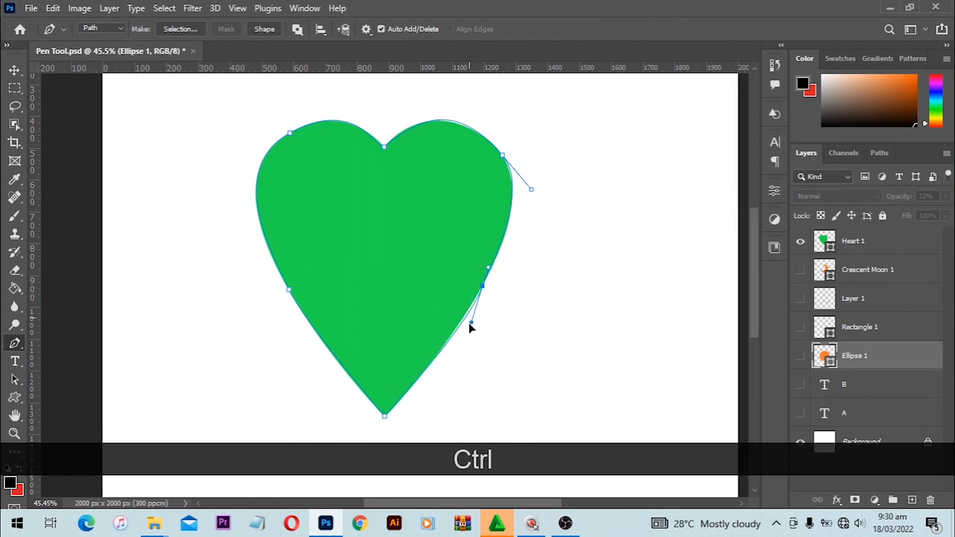
{"action": "left_click", "coordinate": [799, 242]}
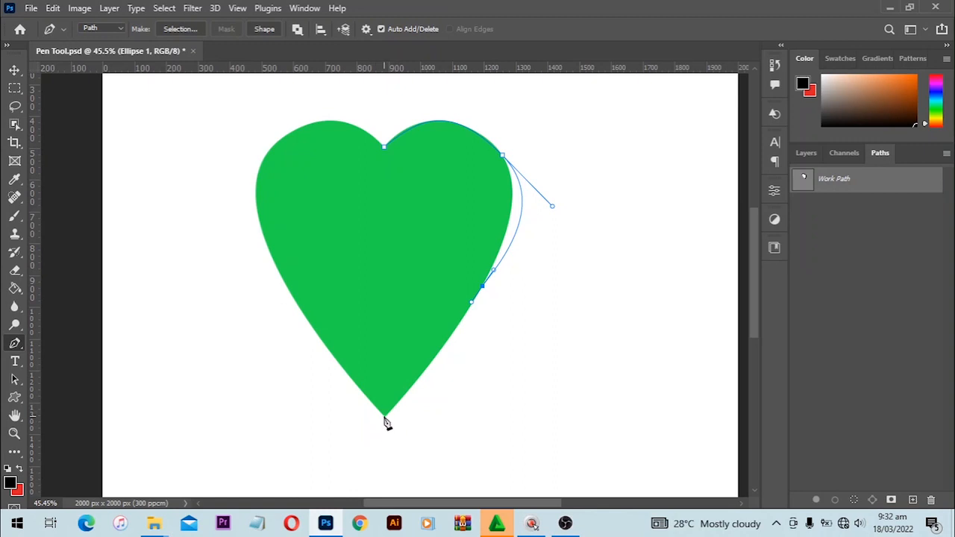
Step: Pull handles from the bottom tip, add a lower-left anchor, and fit the left segment's edge
{"action": "left_click_drag", "start_coordinate": [385, 418], "coordinate": [340, 435]}
{"action": "left_click_drag", "start_coordinate": [303, 315], "coordinate": [292, 293]}
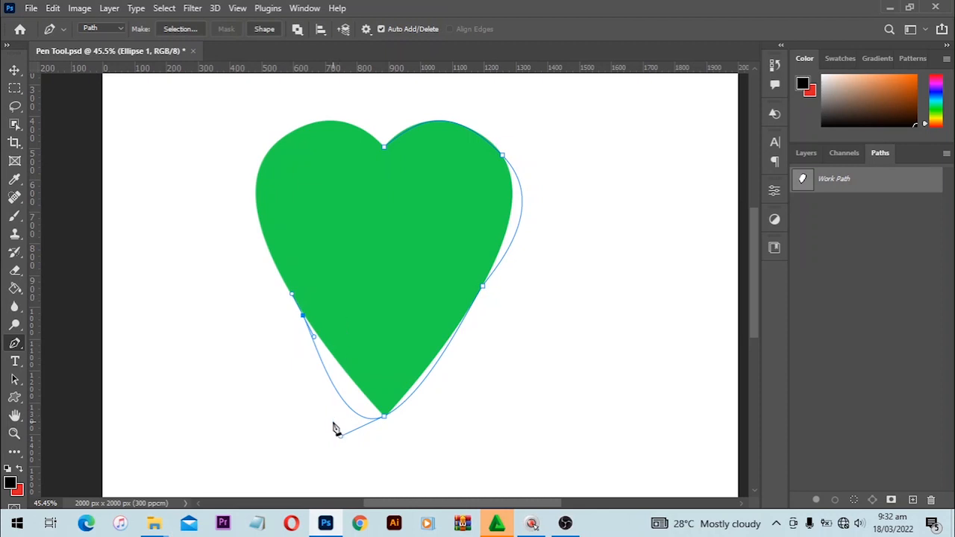
{"action": "key", "text": "alt"}
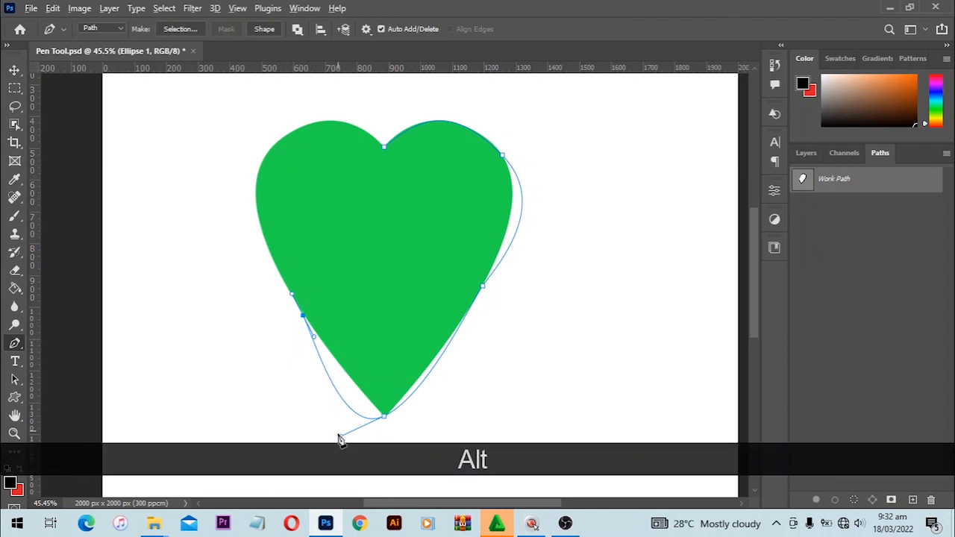
{"action": "left_click_drag", "start_coordinate": [340, 439], "coordinate": [337, 368]}
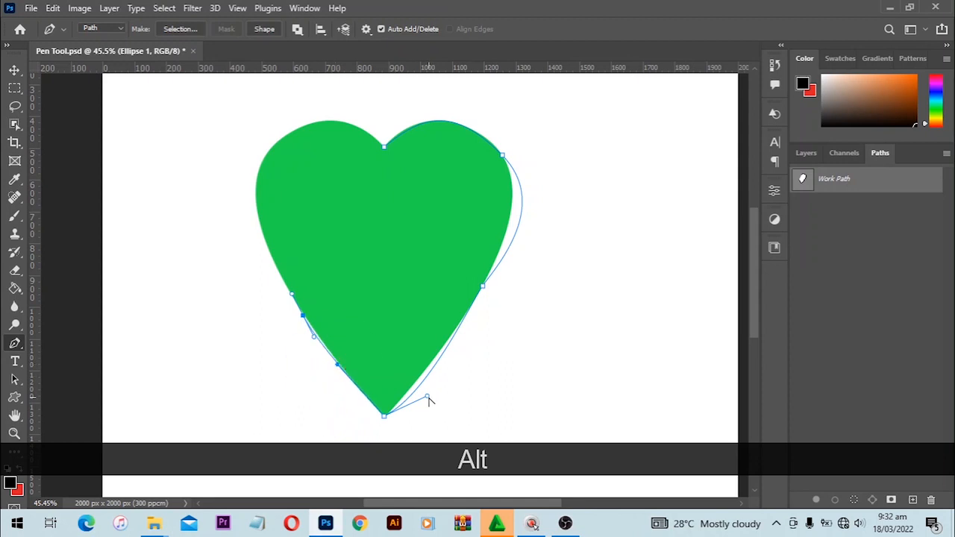
Step: Fit the bottom tip's right handle to the lower-right edge and delete the extra right anchor
{"action": "left_click_drag", "start_coordinate": [429, 398], "coordinate": [428, 383]}
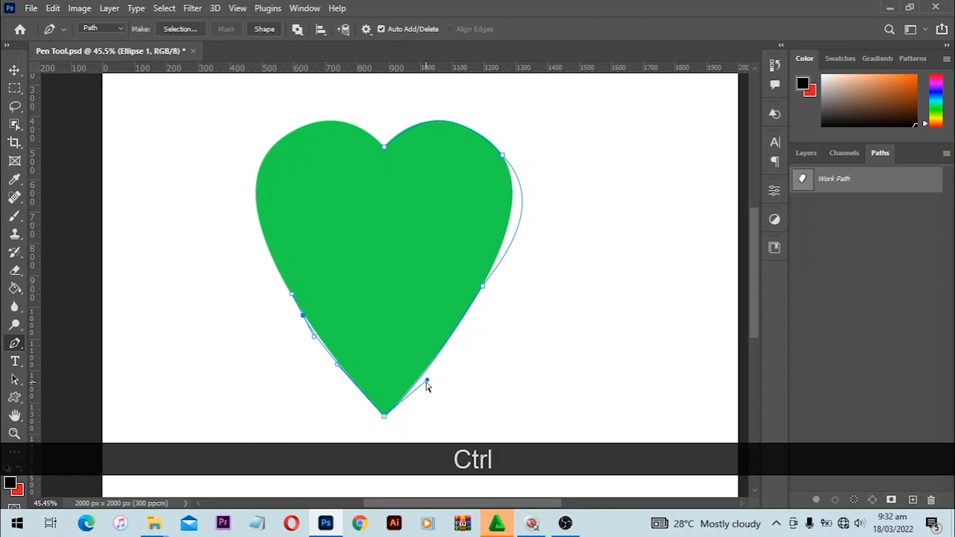
{"action": "mouse_move", "coordinate": [427, 383]}
{"action": "left_mouse_down"}
{"action": "mouse_move", "coordinate": [451, 389]}
{"action": "mouse_move", "coordinate": [433, 367]}
{"action": "left_mouse_up"}
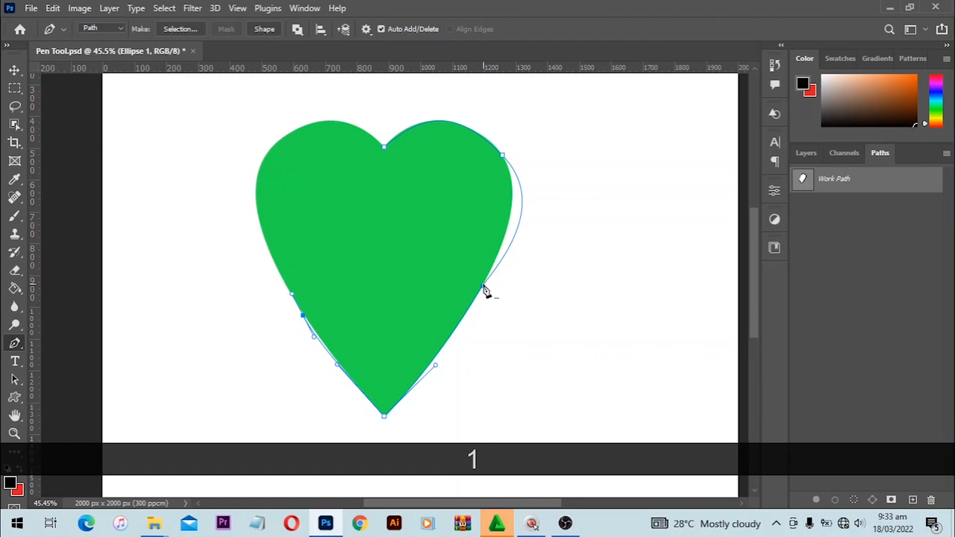
{"action": "left_click", "coordinate": [485, 291]}
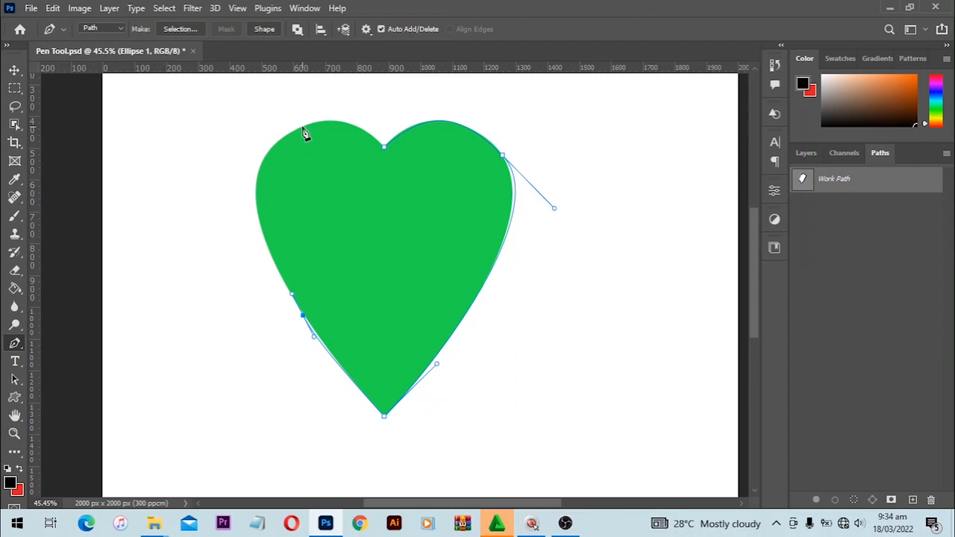
Step: Add a smooth upper-left lobe anchor and close the path at the top notch
{"action": "left_click_drag", "start_coordinate": [302, 128], "coordinate": [402, 94]}
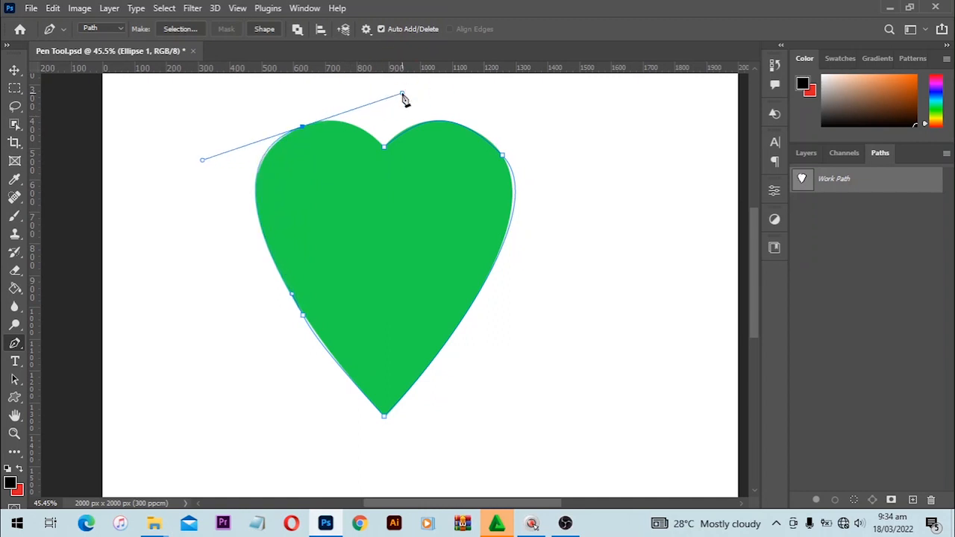
{"action": "left_click", "coordinate": [384, 149]}
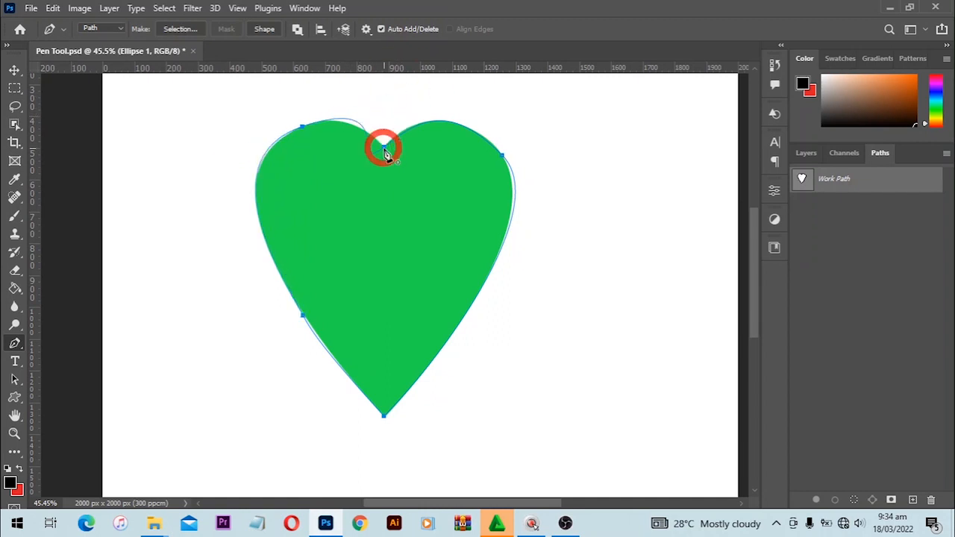
{"action": "left_click", "coordinate": [385, 147]}
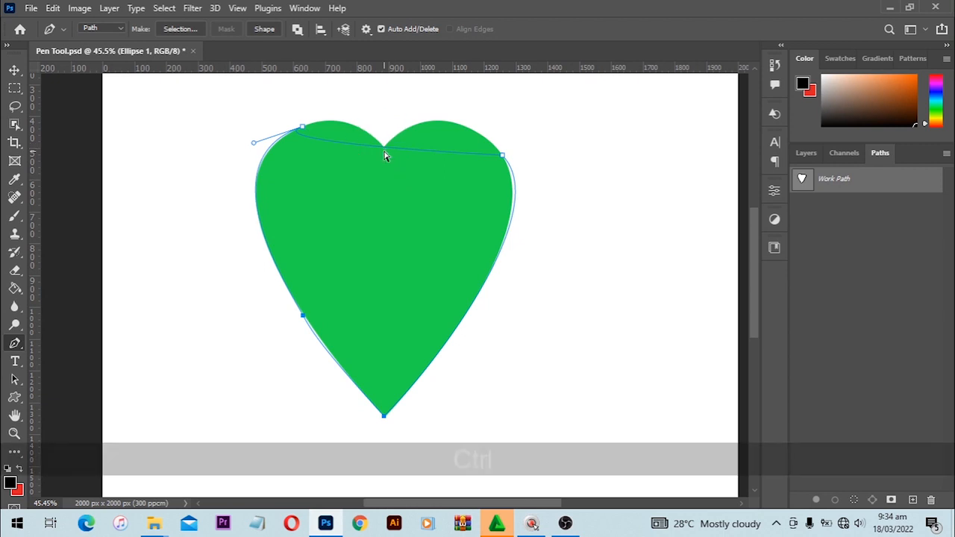
{"action": "key", "text": "ctrl+z"}
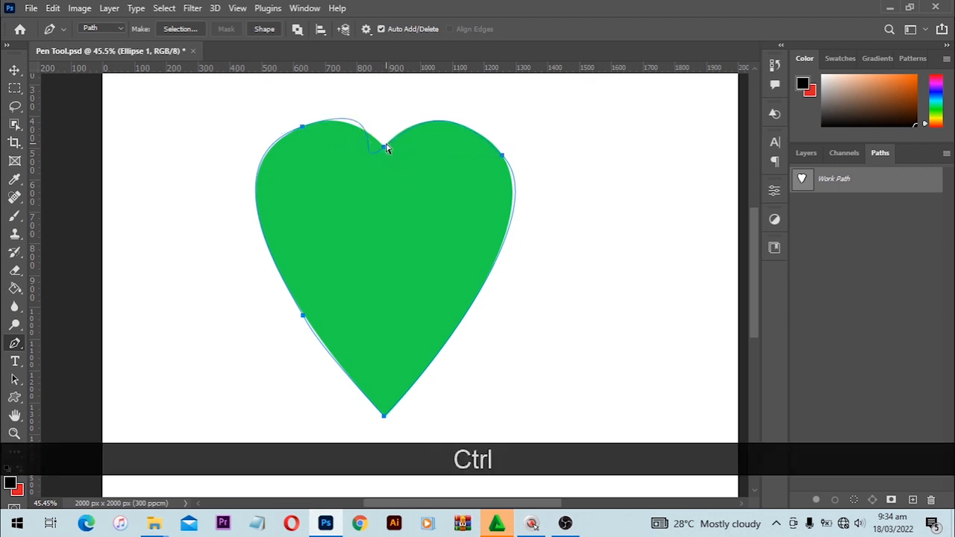
Step: Reshape the top notch's left handle and the upper-left anchor's curve to fit the heart
{"action": "left_click", "coordinate": [373, 163], "text": "ctrl"}
{"action": "key", "text": "alt"}
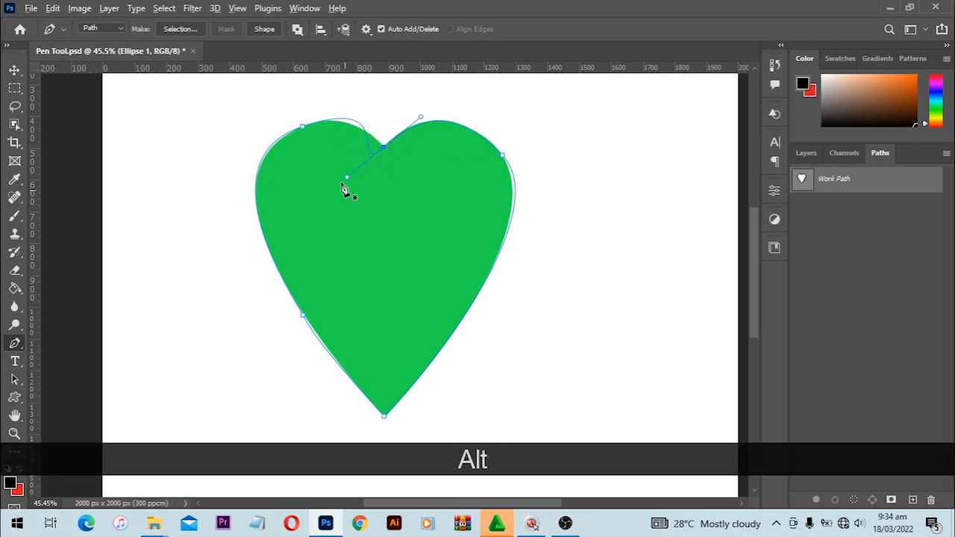
{"action": "left_click_drag", "start_coordinate": [348, 178], "coordinate": [357, 110]}
{"action": "mouse_move", "coordinate": [302, 127]}
{"action": "left_mouse_down"}
{"action": "mouse_move", "coordinate": [398, 94]}
{"action": "mouse_move", "coordinate": [342, 129]}
{"action": "mouse_move", "coordinate": [320, 128]}
{"action": "left_mouse_up"}
{"action": "key", "text": "alt"}
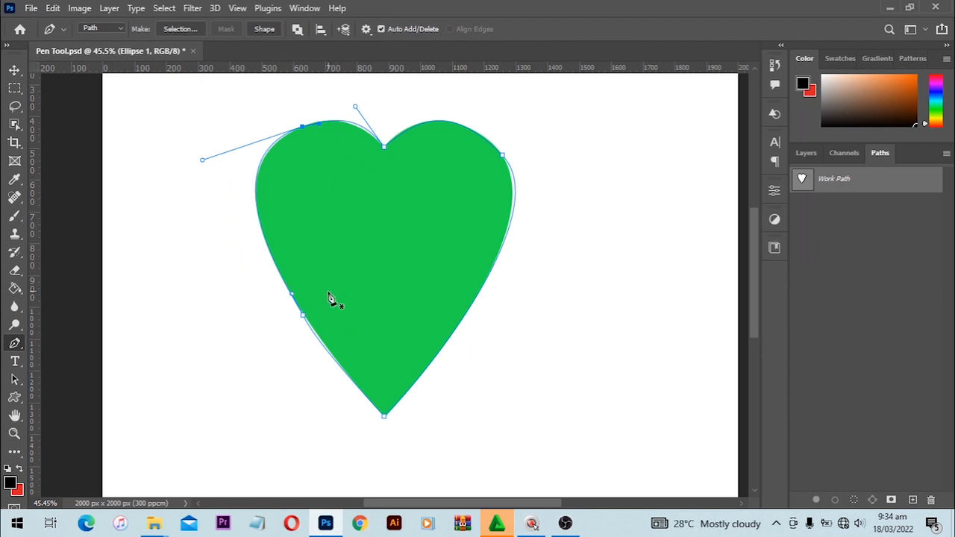
Step: Delete the lower-left anchor and reshape the right anchor's handles to follow the right lobe
{"action": "left_click", "coordinate": [303, 317]}
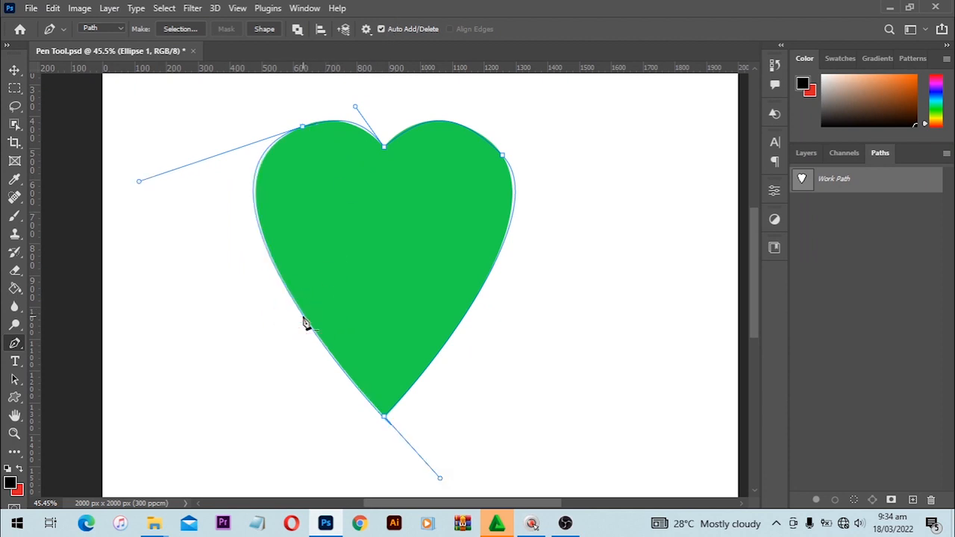
{"action": "key", "text": "alt"}
{"action": "left_click_drag", "start_coordinate": [139, 183], "coordinate": [148, 183]}
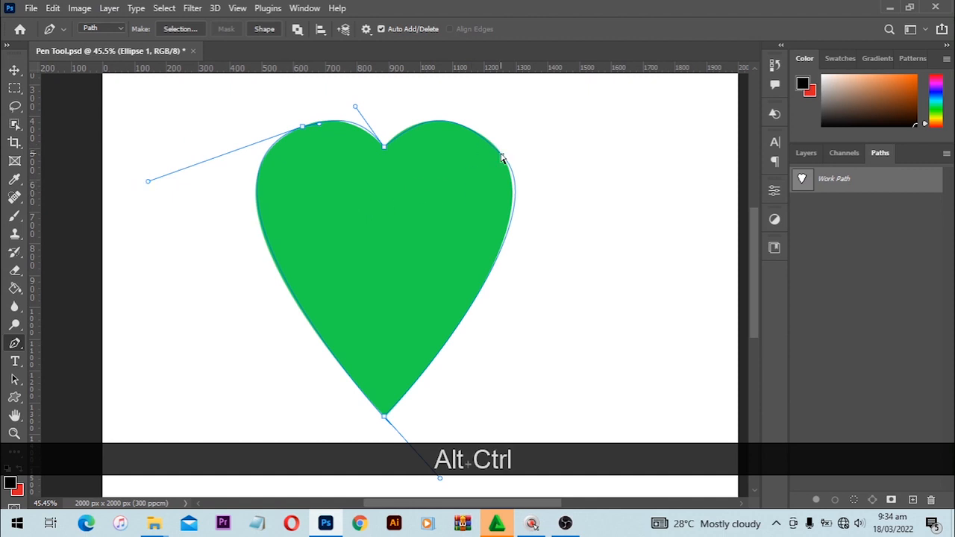
{"action": "left_click_drag", "start_coordinate": [502, 155], "coordinate": [552, 209]}
{"action": "left_click_drag", "start_coordinate": [553, 210], "coordinate": [542, 220]}
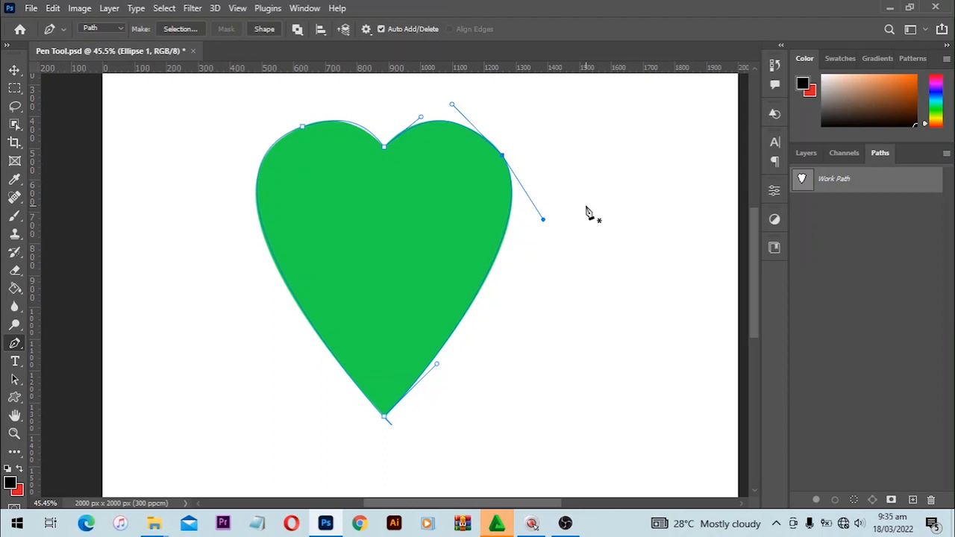
Step: Hide the Heart 1 layer in the Layers panel and nudge the right anchor's upper handle
{"action": "left_click", "coordinate": [802, 153]}
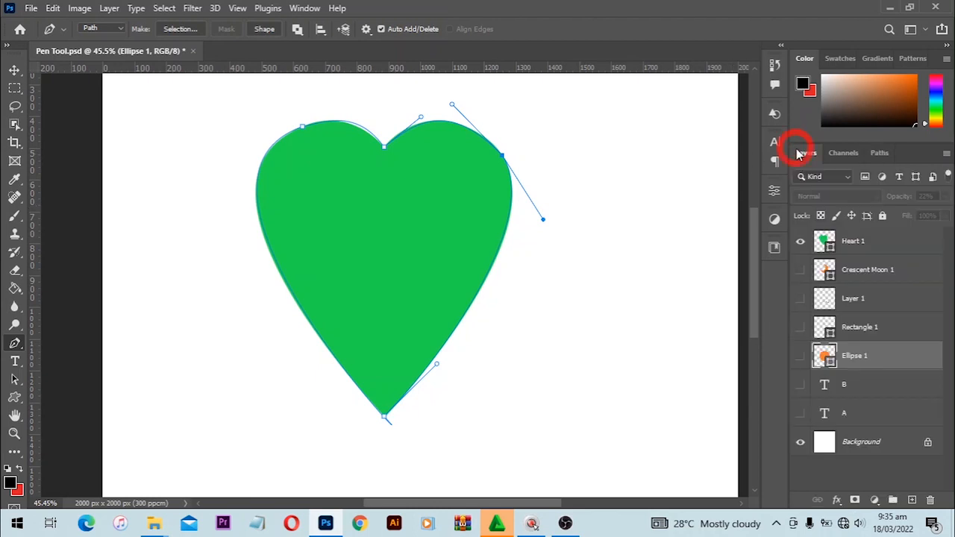
{"action": "left_click", "coordinate": [800, 242]}
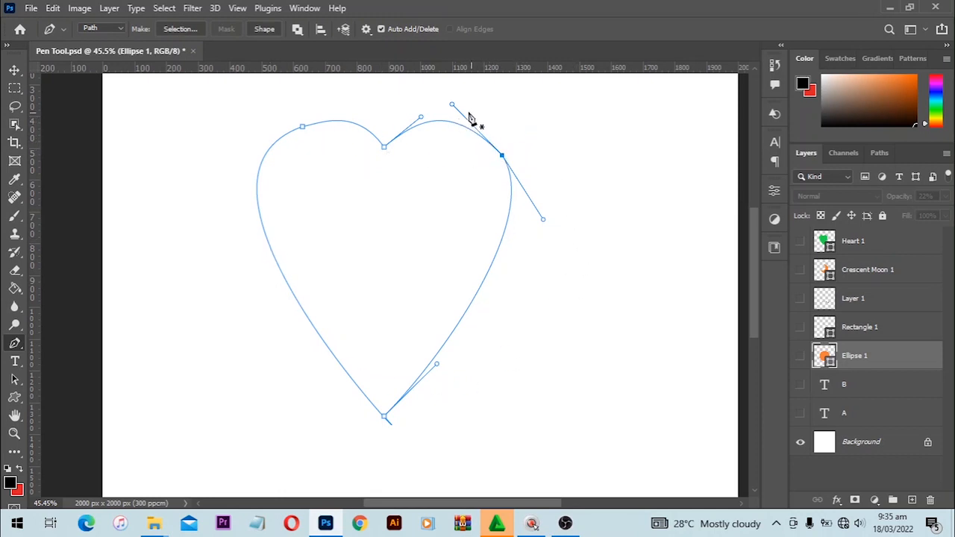
{"action": "key", "text": "alt"}
{"action": "left_click_drag", "start_coordinate": [452, 105], "coordinate": [471, 107]}
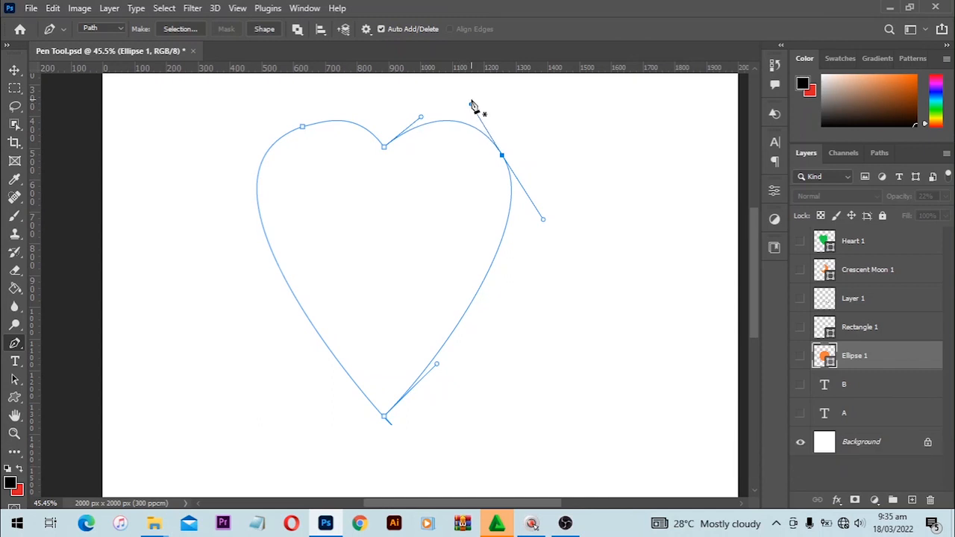
Step: Undo the handle move and drag the heart's Work Path to the Paths panel trash
{"action": "key", "text": "ctrl+z"}
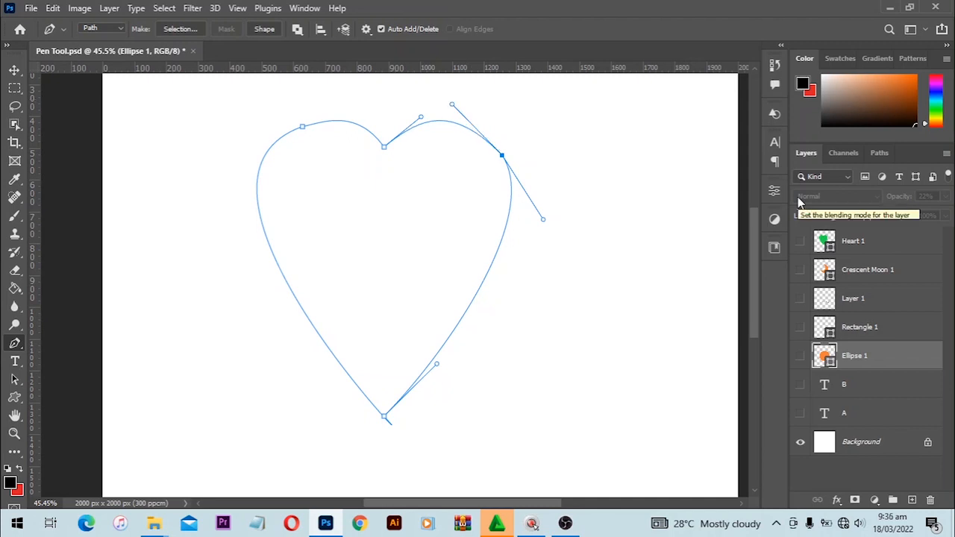
{"action": "left_click", "coordinate": [879, 153]}
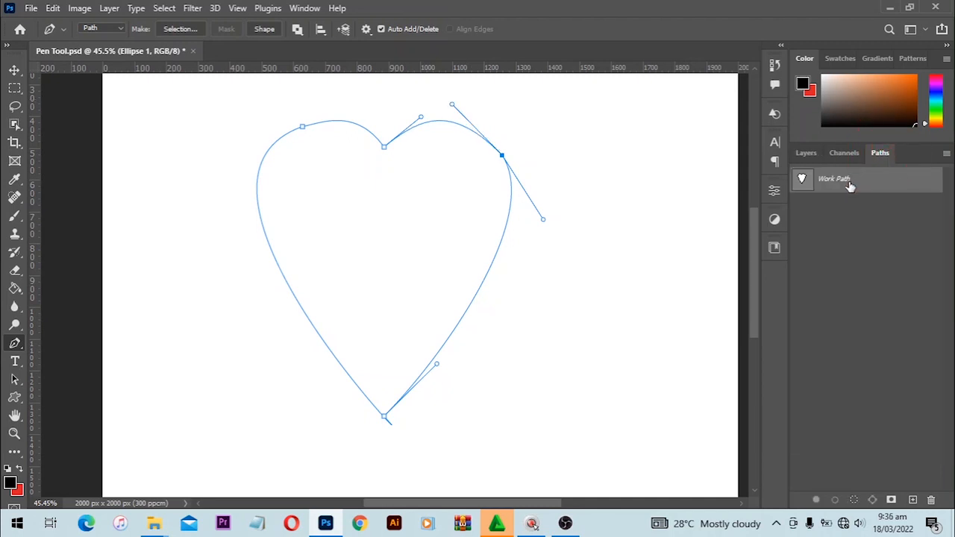
{"action": "left_click_drag", "start_coordinate": [849, 184], "coordinate": [930, 500]}
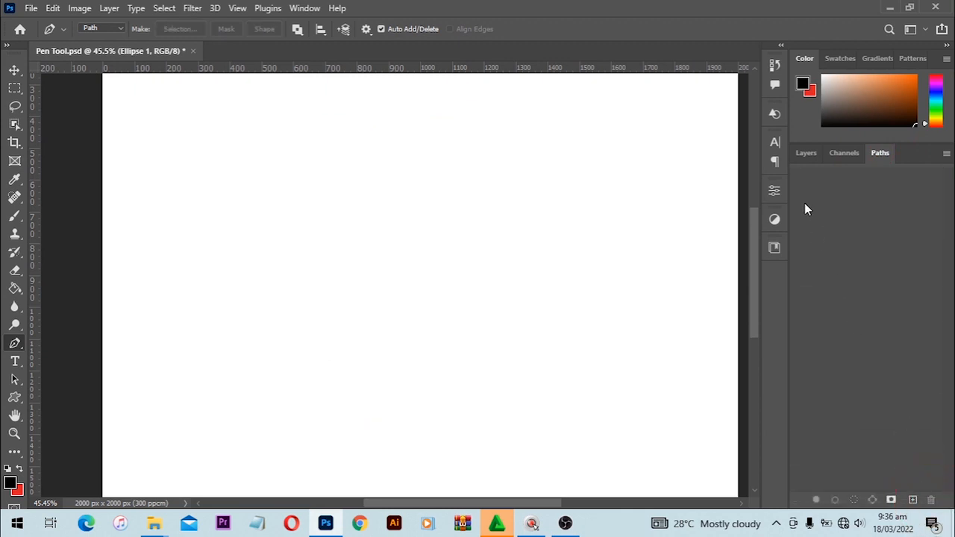
{"action": "left_click", "coordinate": [796, 156]}
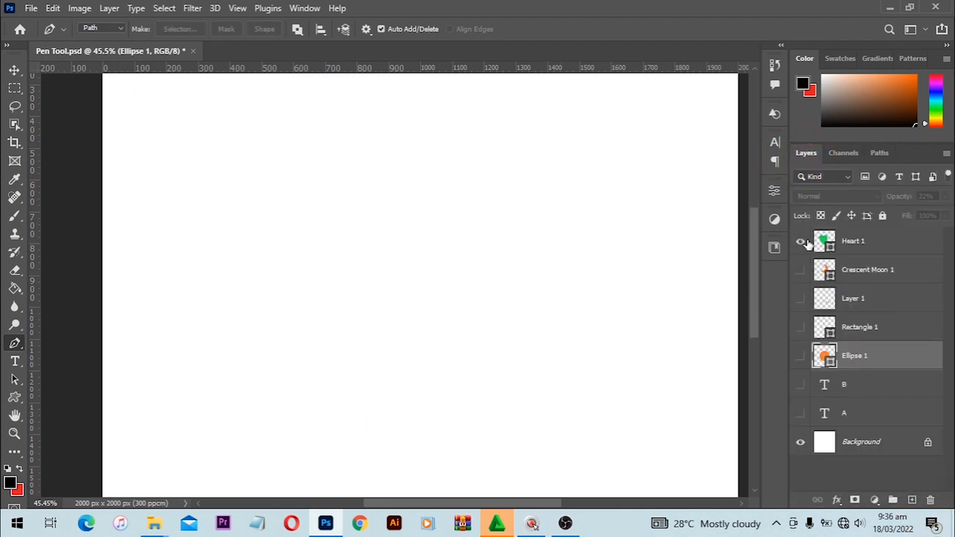
Step: Show Heart 1 again, recentre the canvas, and start a smooth new path at the top notch
{"action": "left_click", "coordinate": [802, 242]}
{"action": "key", "text": "space"}
{"action": "left_click_drag", "start_coordinate": [508, 256], "coordinate": [544, 271]}
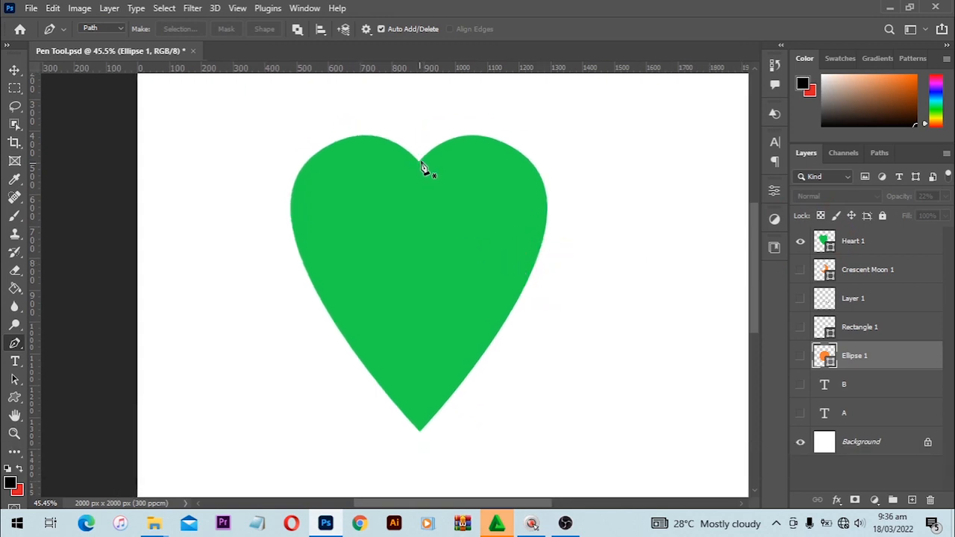
{"action": "left_click_drag", "start_coordinate": [420, 160], "coordinate": [469, 84]}
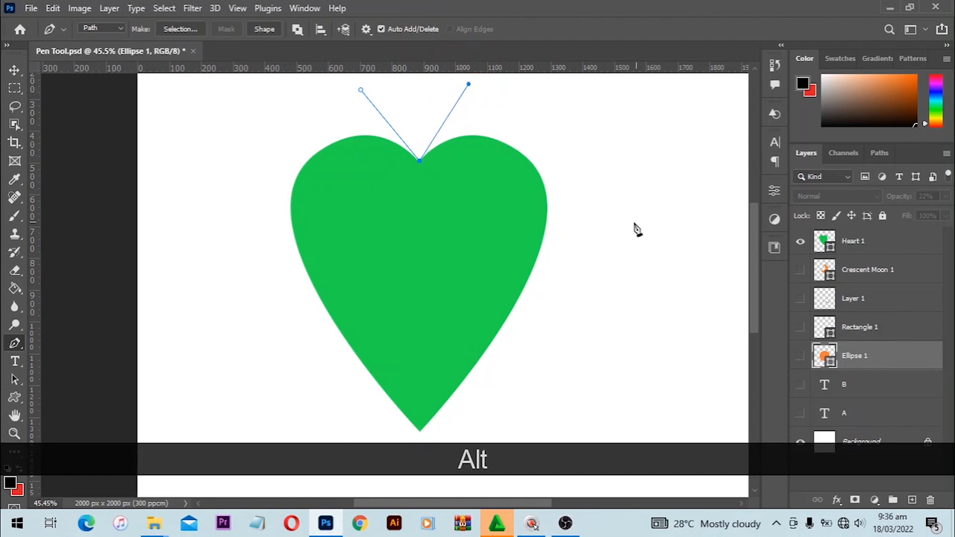
Step: Add a smooth right-edge anchor, fit the top handle to the lobe, and anchor the bottom tip
{"action": "key", "text": "space"}
{"action": "left_click_drag", "start_coordinate": [516, 200], "coordinate": [576, 210]}
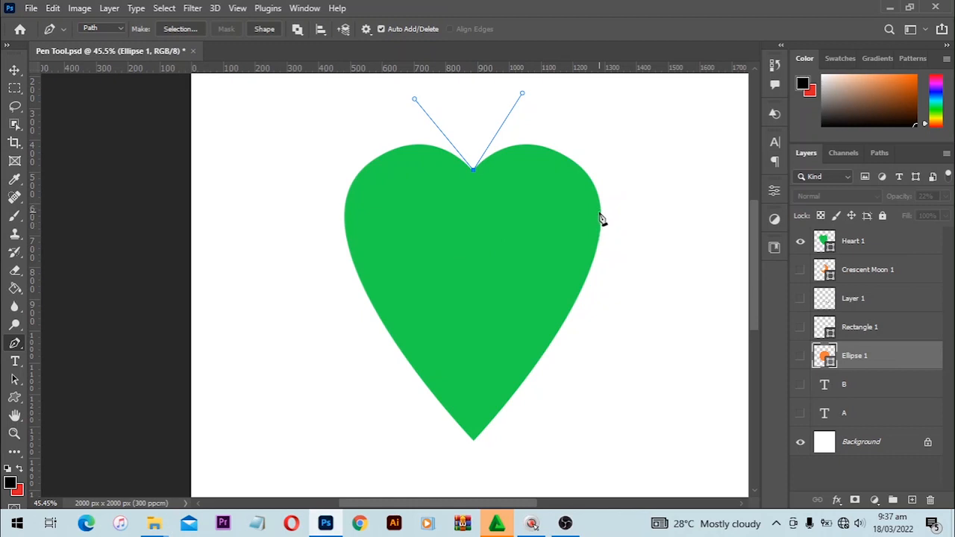
{"action": "left_click_drag", "start_coordinate": [598, 236], "coordinate": [583, 290]}
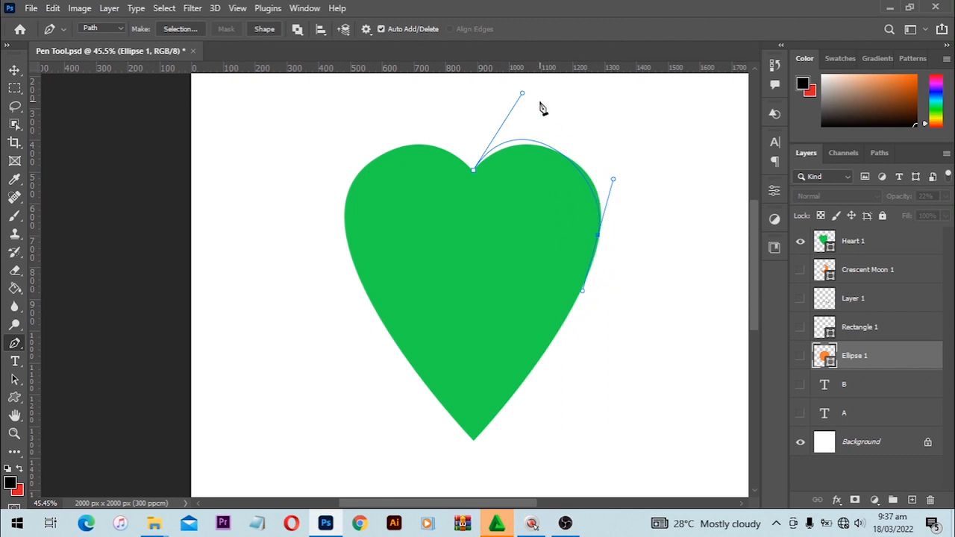
{"action": "key", "text": "ctrl"}
{"action": "left_click_drag", "start_coordinate": [525, 95], "coordinate": [546, 104]}
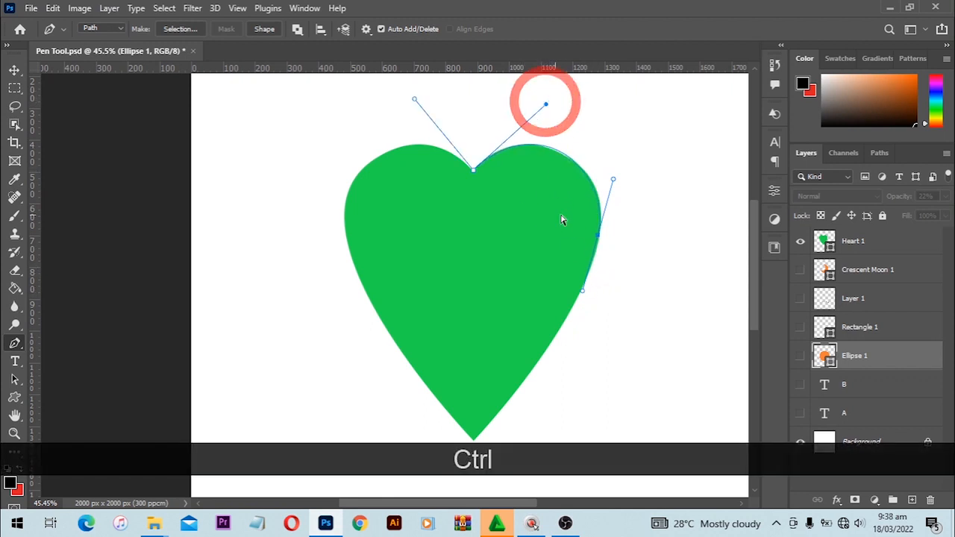
{"action": "left_click", "coordinate": [473, 441]}
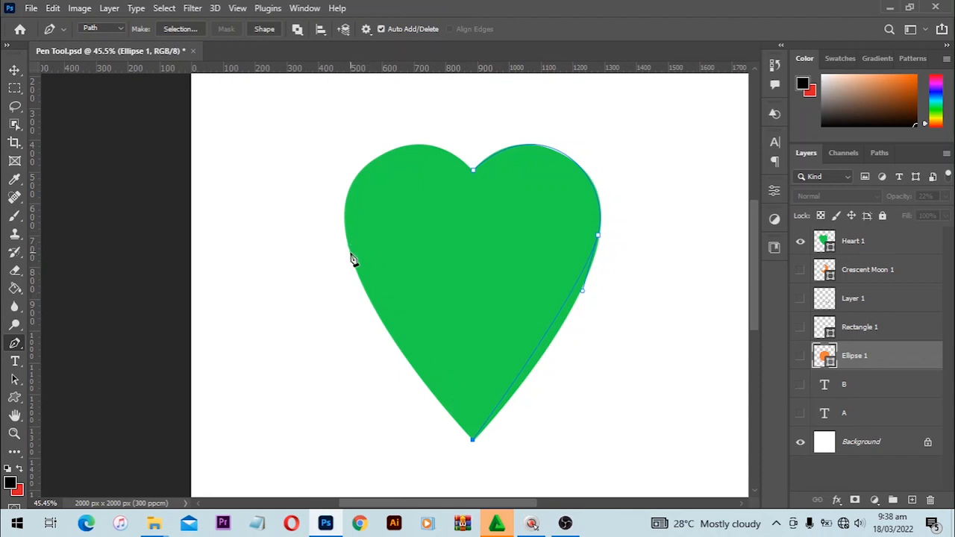
Step: Add a smooth left-side anchor, close the path at the top, and reshape the notch's left handle
{"action": "left_click_drag", "start_coordinate": [350, 254], "coordinate": [334, 187]}
{"action": "left_click_drag", "start_coordinate": [474, 173], "coordinate": [576, 220]}
{"action": "key", "text": "ctrl"}
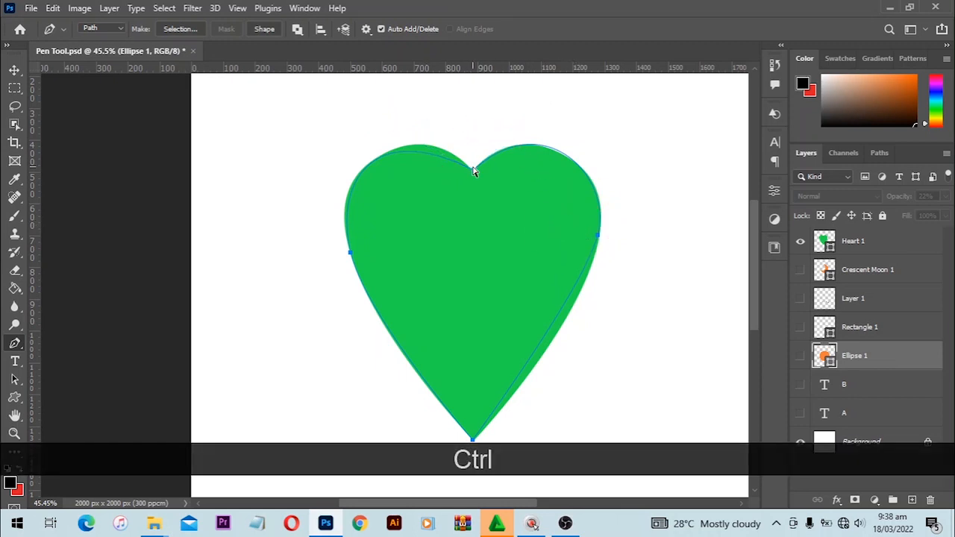
{"action": "left_click", "coordinate": [473, 171]}
{"action": "left_click_drag", "start_coordinate": [369, 119], "coordinate": [391, 106]}
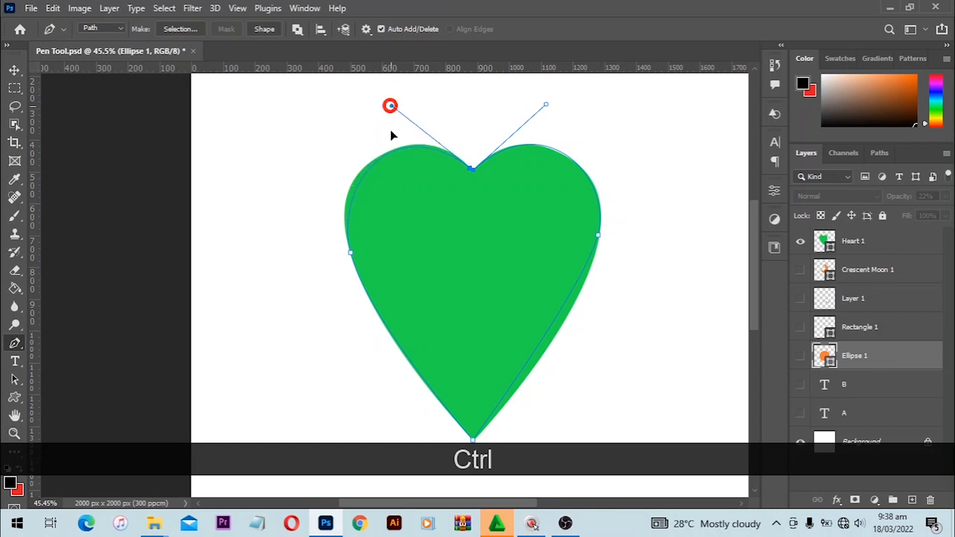
Step: Extend the left anchor's upper handle and the right anchor's lower handle to fit the edges
{"action": "left_click", "coordinate": [349, 254]}
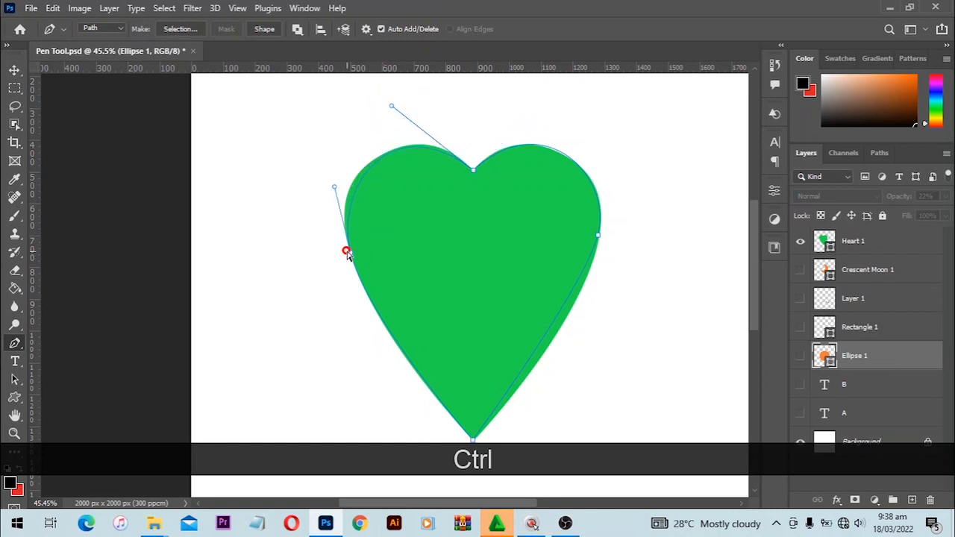
{"action": "mouse_move", "coordinate": [331, 189]}
{"action": "left_mouse_down"}
{"action": "mouse_move", "coordinate": [330, 175]}
{"action": "mouse_move", "coordinate": [325, 186]}
{"action": "left_mouse_up"}
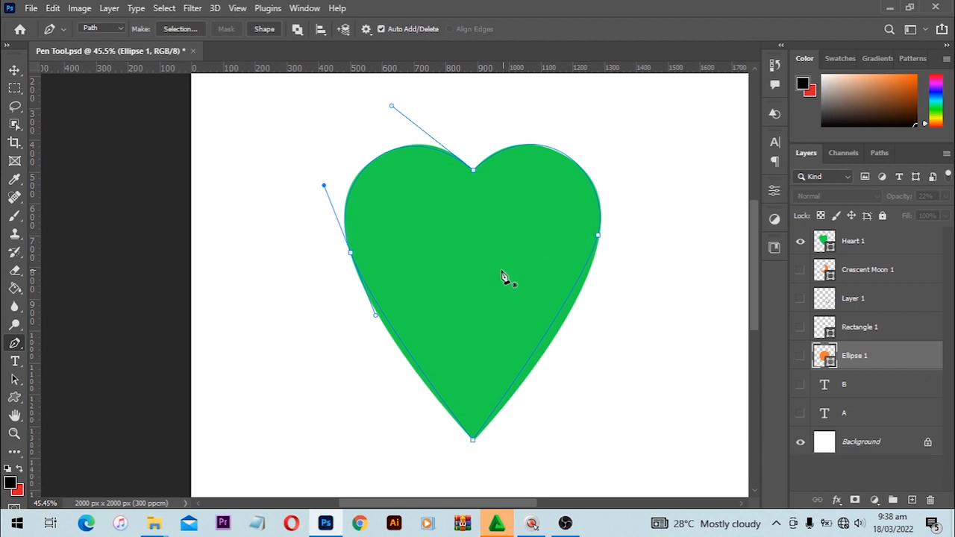
{"action": "left_click", "coordinate": [598, 236], "text": "ctrl"}
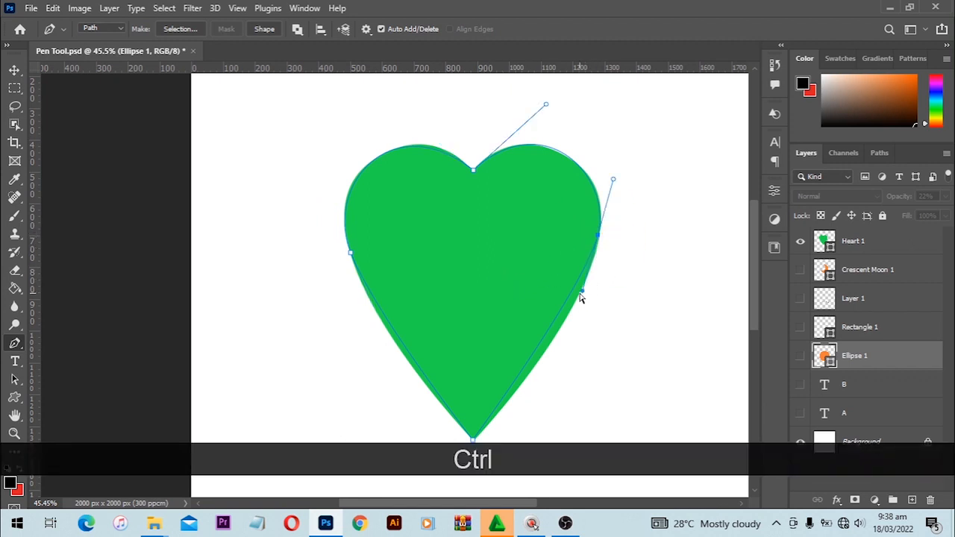
{"action": "left_click_drag", "start_coordinate": [583, 292], "coordinate": [582, 324]}
Step: Fine-tune both handles of the left anchor independently, then hide the path outline
{"action": "left_click", "coordinate": [352, 254], "text": "ctrl"}
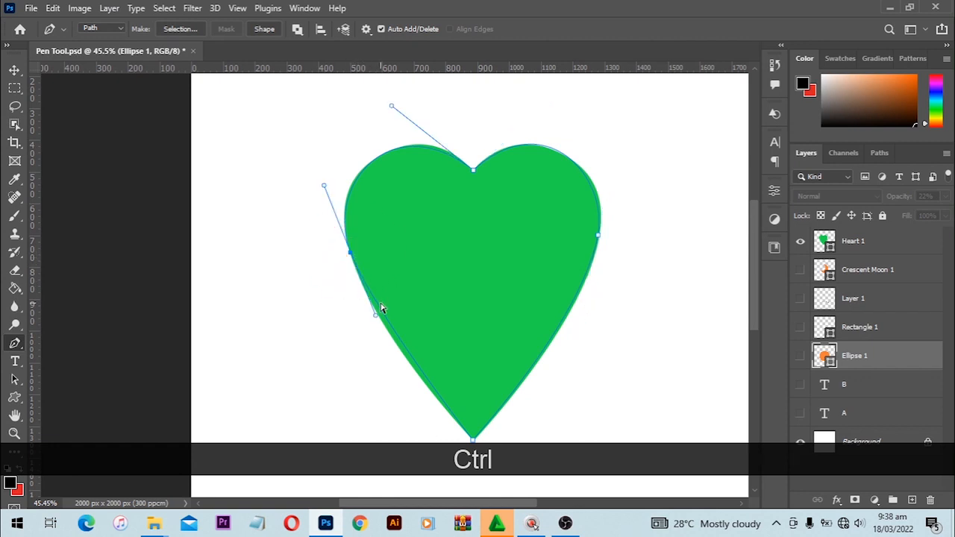
{"action": "left_click_drag", "start_coordinate": [377, 318], "coordinate": [375, 326]}
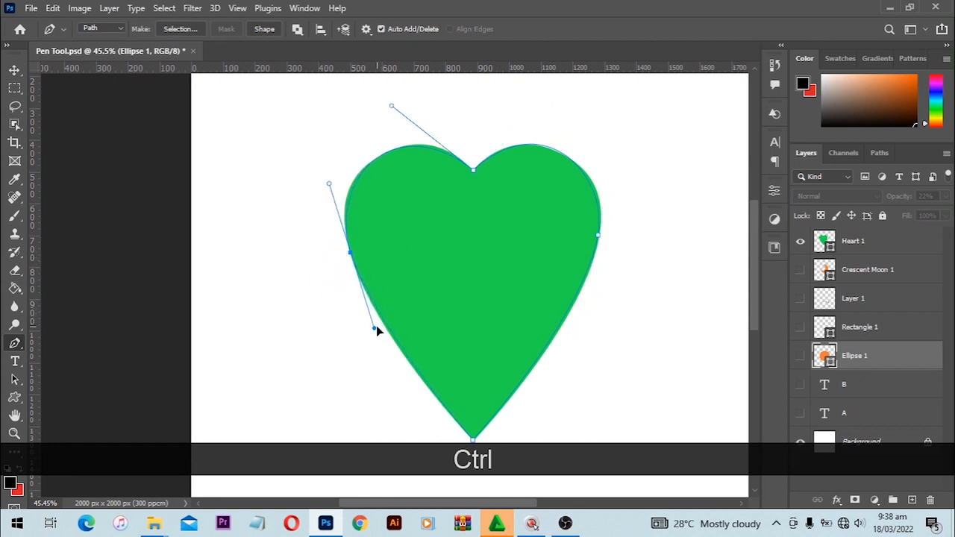
{"action": "left_click_drag", "start_coordinate": [331, 184], "coordinate": [326, 184]}
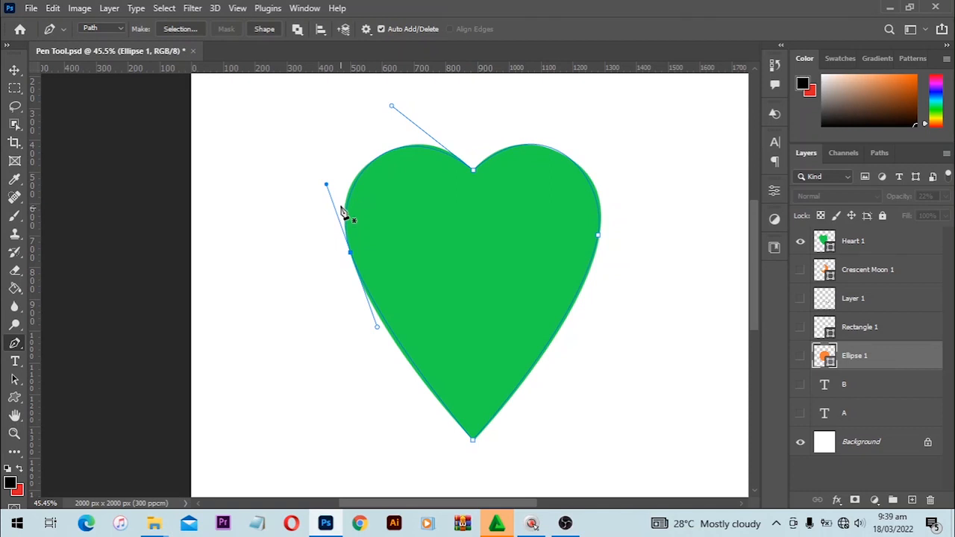
{"action": "key", "text": "alt"}
{"action": "left_click_drag", "start_coordinate": [324, 186], "coordinate": [321, 185]}
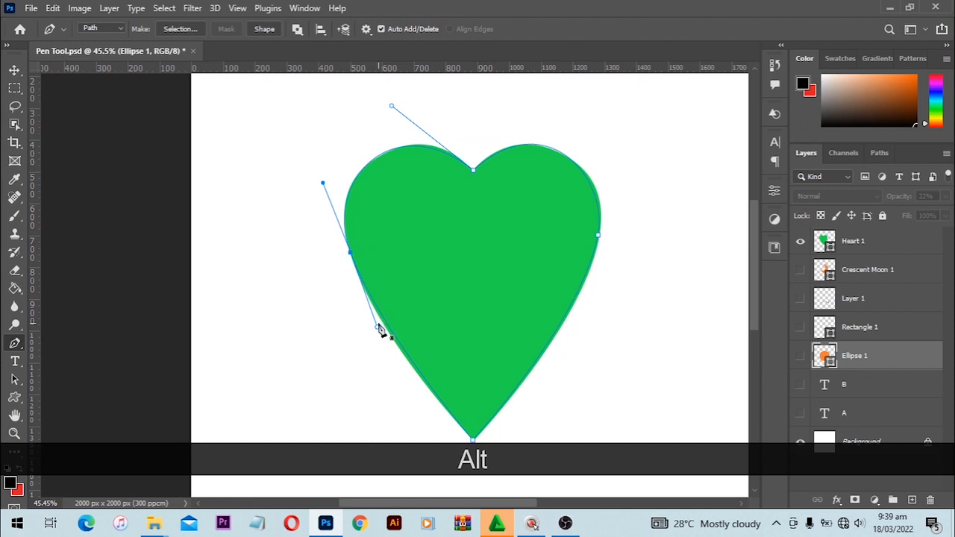
{"action": "left_click_drag", "start_coordinate": [378, 327], "coordinate": [379, 339]}
{"action": "left_click", "coordinate": [724, 242], "text": "ctrl"}
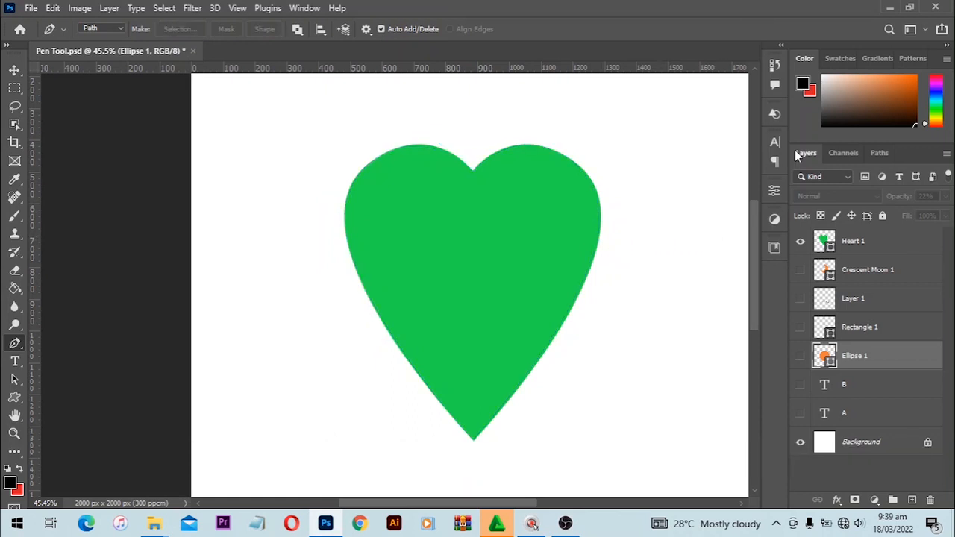
Step: Trace a closed four-point path through notch, right edge, bottom tip and left edge, then curve the top anchor
{"action": "left_click", "coordinate": [472, 171]}
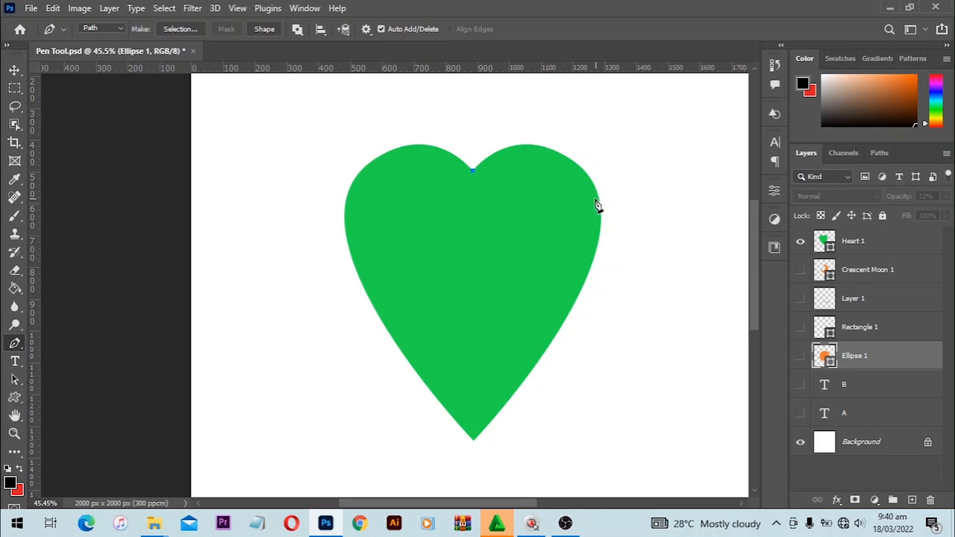
{"action": "left_click", "coordinate": [599, 200]}
{"action": "left_click", "coordinate": [475, 440]}
{"action": "left_click", "coordinate": [345, 238]}
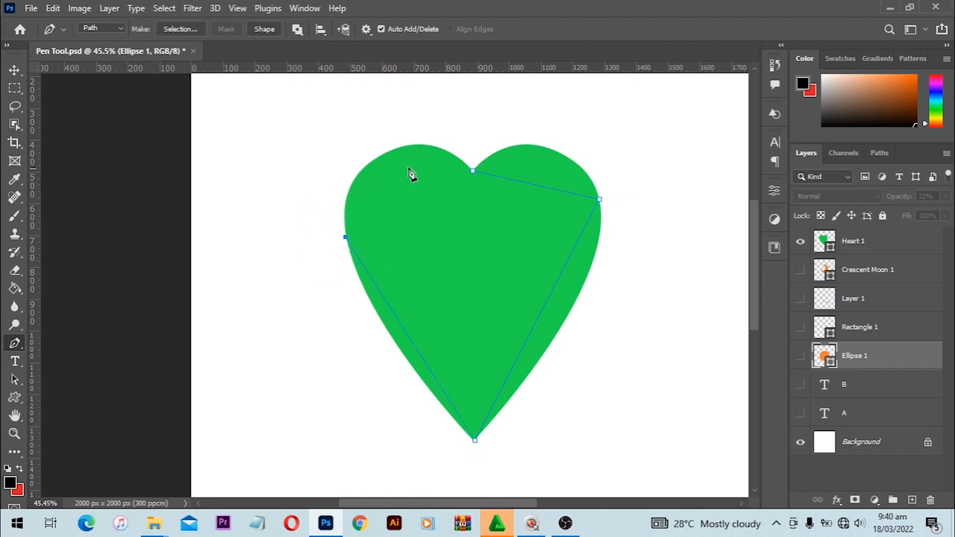
{"action": "left_click", "coordinate": [473, 171]}
{"action": "key", "text": "alt"}
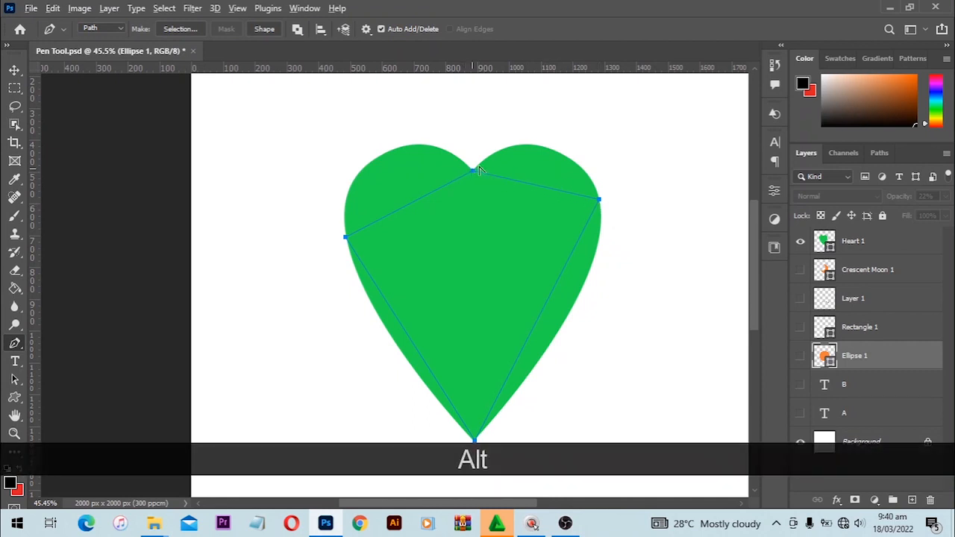
{"action": "left_click_drag", "start_coordinate": [473, 172], "coordinate": [540, 97]}
Step: Raise the top anchor's left handle and convert the right-edge anchor into a fitted curve
{"action": "left_click_drag", "start_coordinate": [409, 201], "coordinate": [379, 89]}
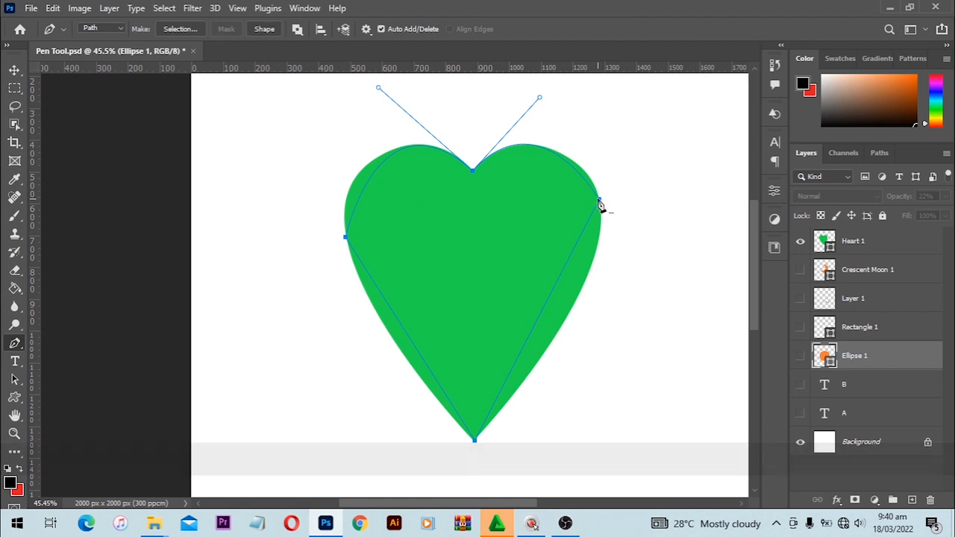
{"action": "key", "text": "alt"}
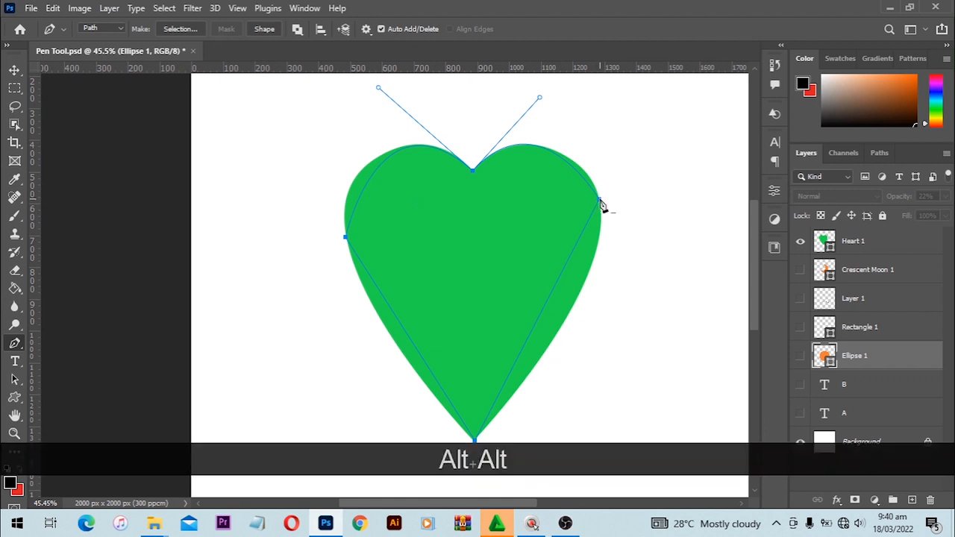
{"action": "left_click_drag", "start_coordinate": [603, 206], "coordinate": [607, 224]}
{"action": "left_click", "coordinate": [613, 244], "text": "alt"}
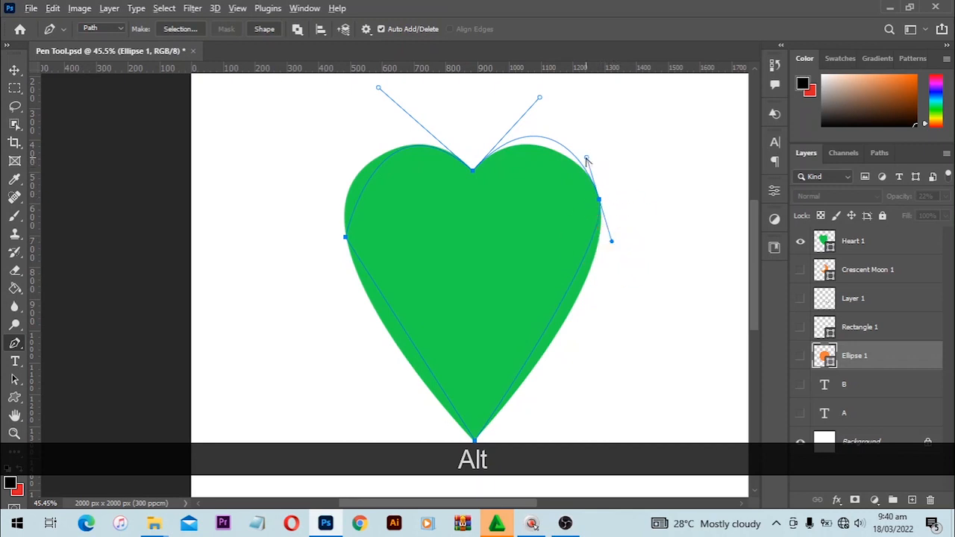
{"action": "mouse_move", "coordinate": [587, 161]}
{"action": "left_mouse_down"}
{"action": "mouse_move", "coordinate": [604, 178]}
{"action": "mouse_move", "coordinate": [593, 170]}
{"action": "left_mouse_up"}
{"action": "left_click_drag", "start_coordinate": [613, 243], "coordinate": [613, 285]}
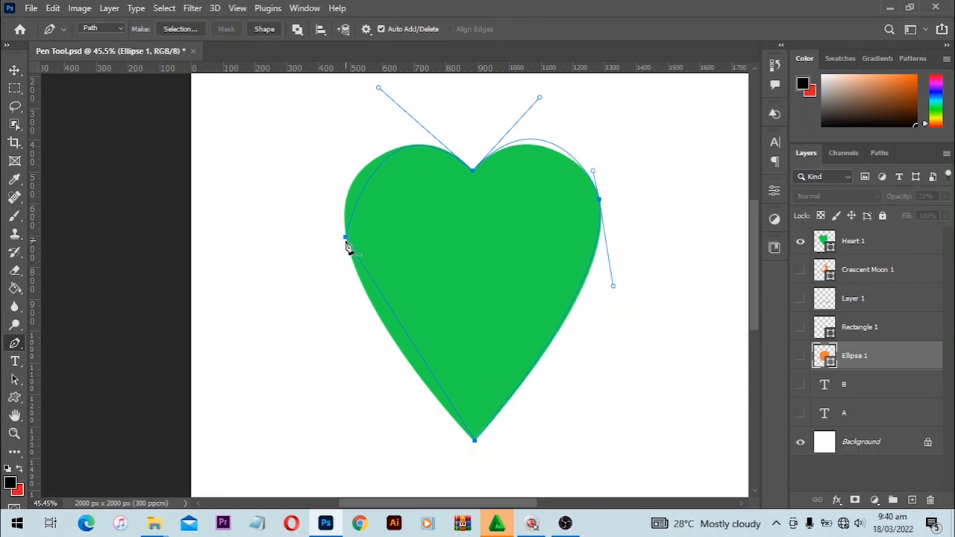
Step: Convert the left-edge anchor into a curve and shorten both top handles to fit the lobes
{"action": "key", "text": "alt"}
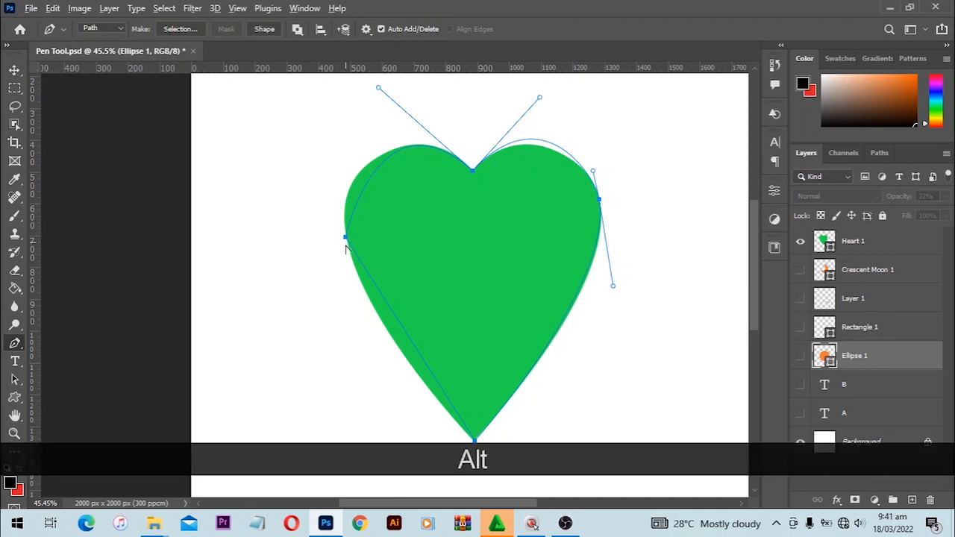
{"action": "left_click_drag", "start_coordinate": [346, 247], "coordinate": [353, 294]}
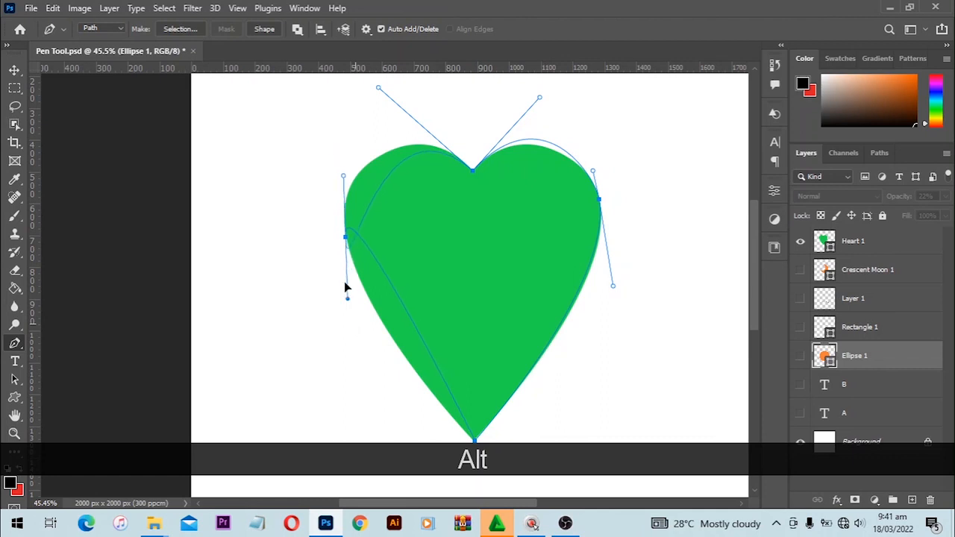
{"action": "left_click", "coordinate": [338, 182]}
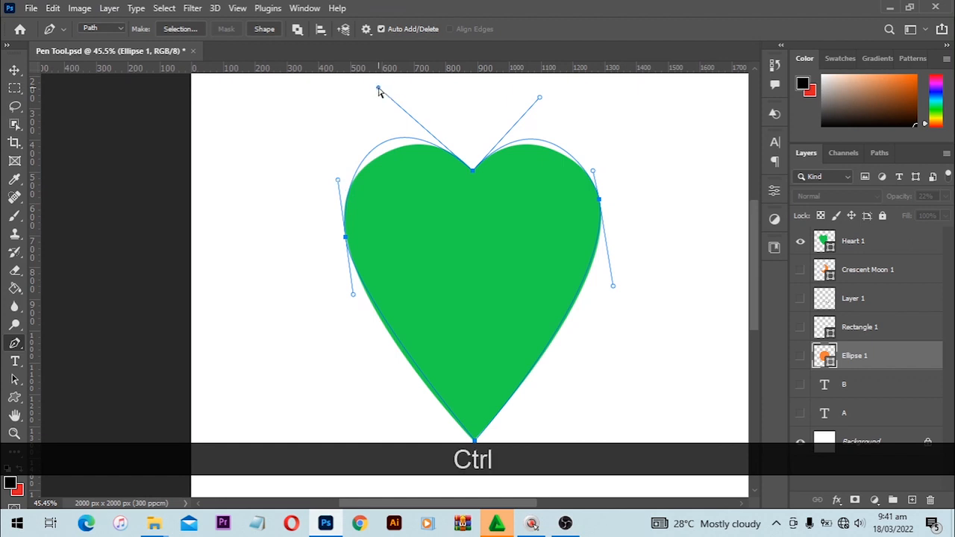
{"action": "left_click_drag", "start_coordinate": [379, 88], "coordinate": [403, 110]}
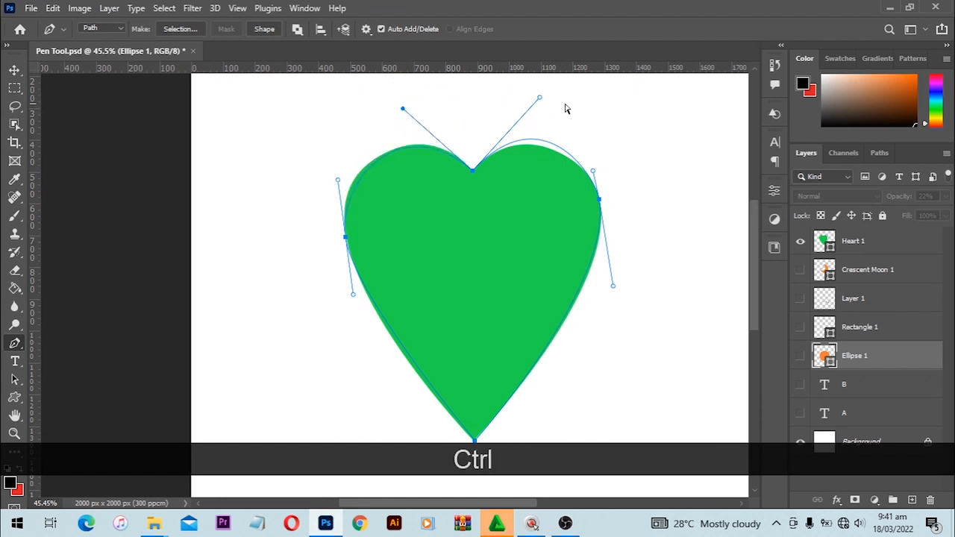
{"action": "left_click_drag", "start_coordinate": [541, 97], "coordinate": [529, 122]}
{"action": "scroll", "coordinate": [532, 345], "scroll_direction": "down", "scroll_amount": 1}
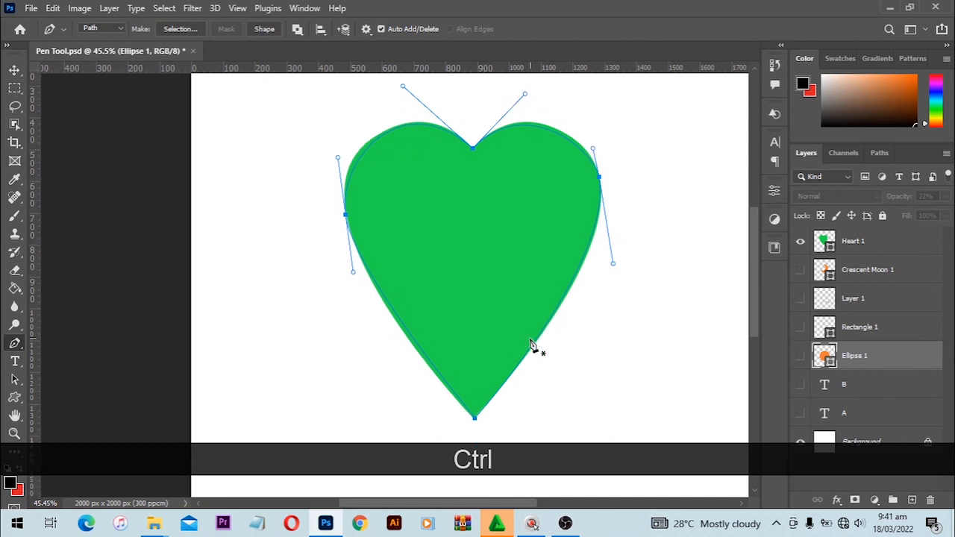